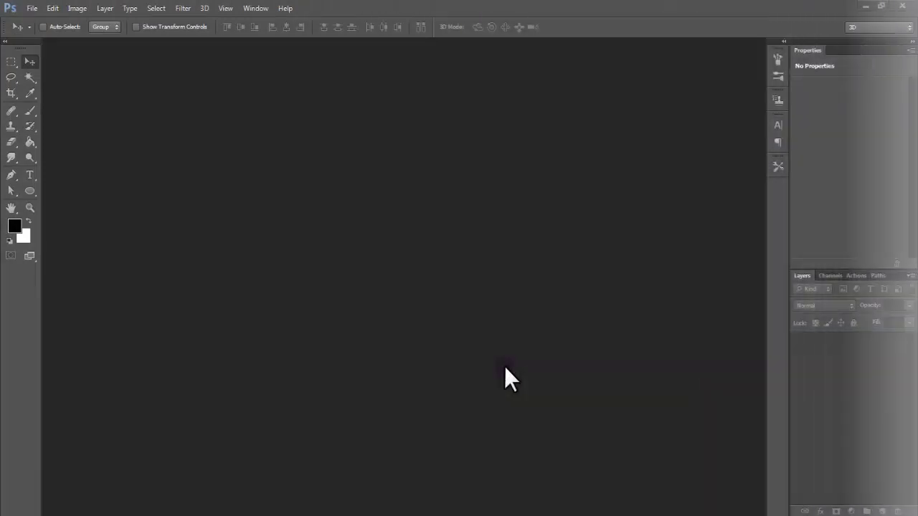
- Create a new 500 × 500 px, 72 ppi document with Transparent background contents
left_click(32, 8)
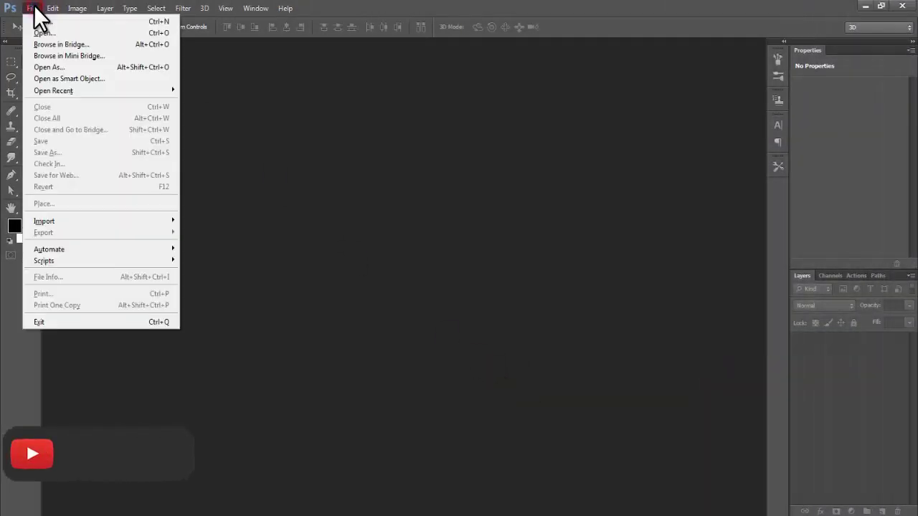
left_click(36, 22)
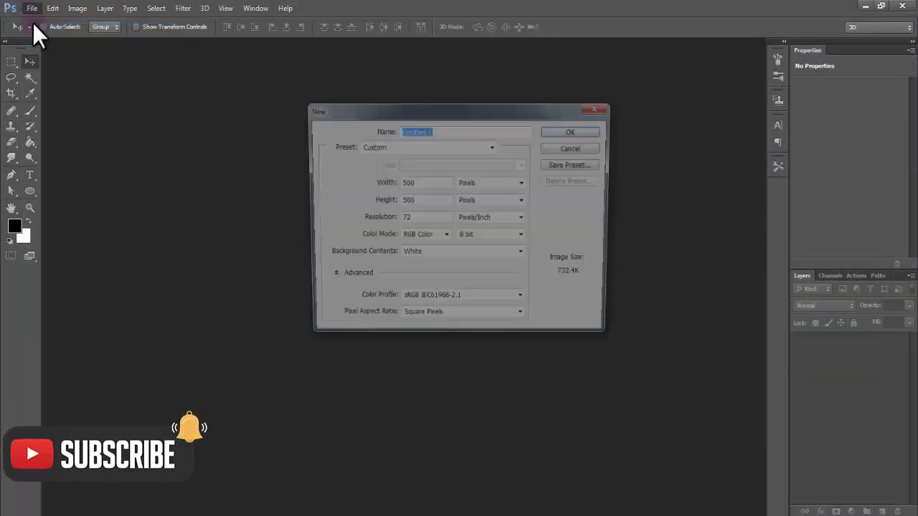
double_click(426, 182)
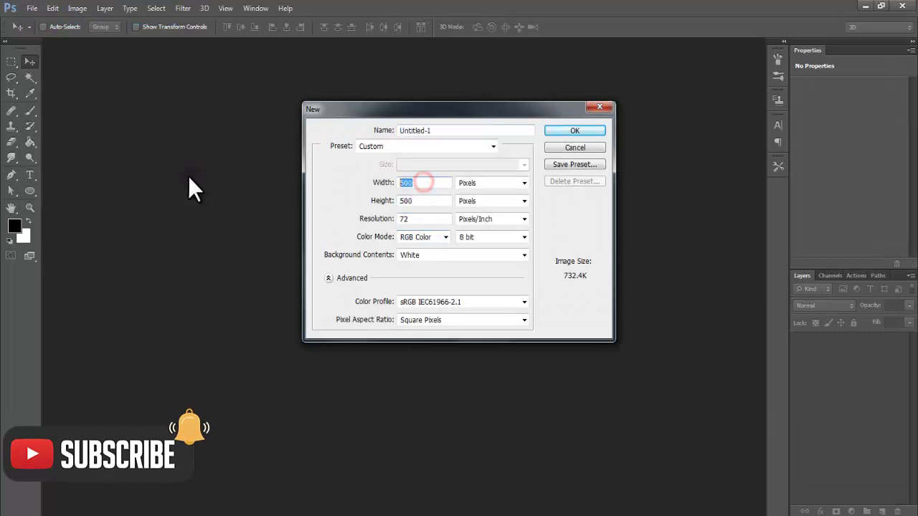
type("5")
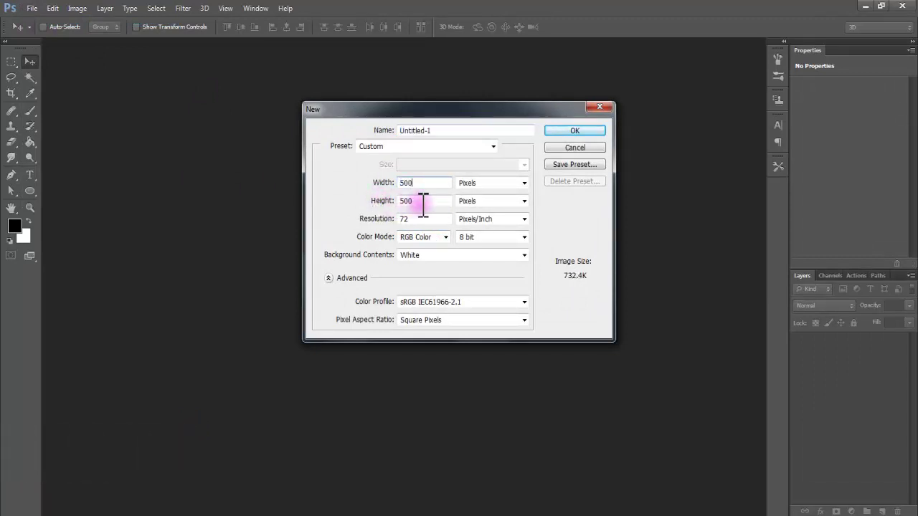
left_click(464, 256)
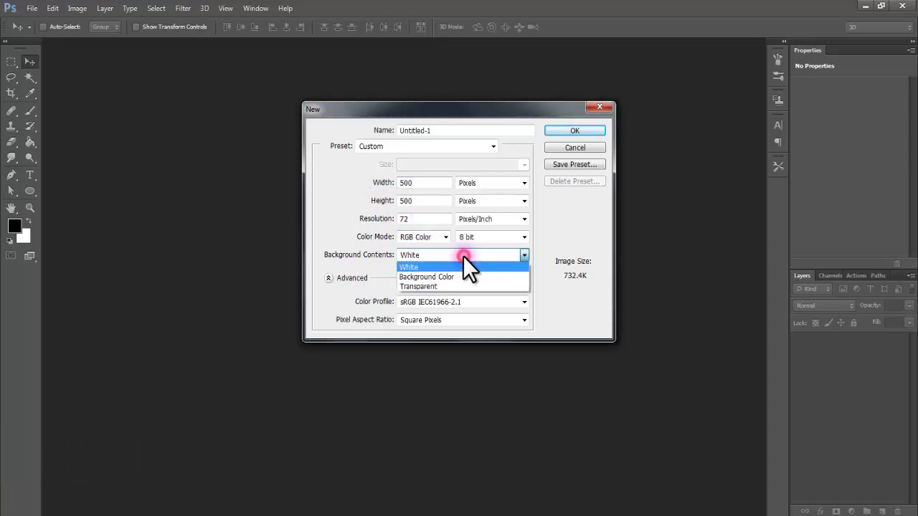
left_click(451, 287)
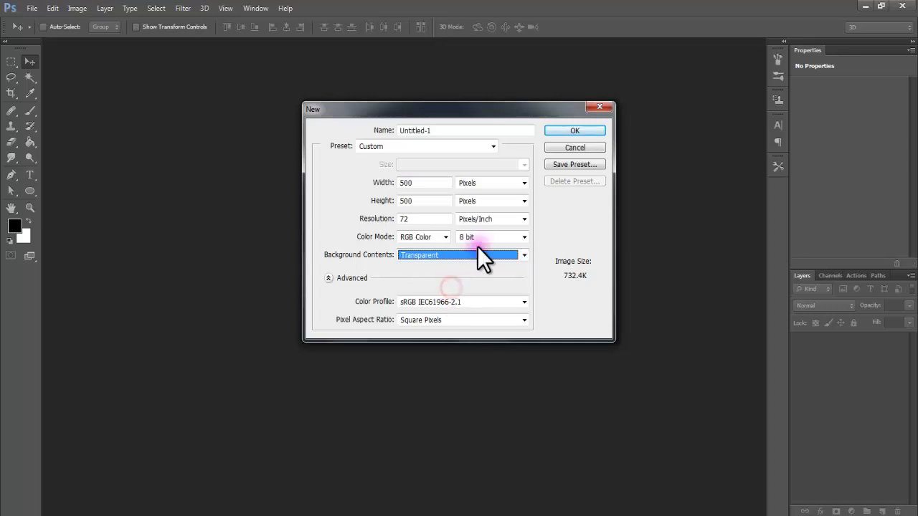
left_click(566, 131)
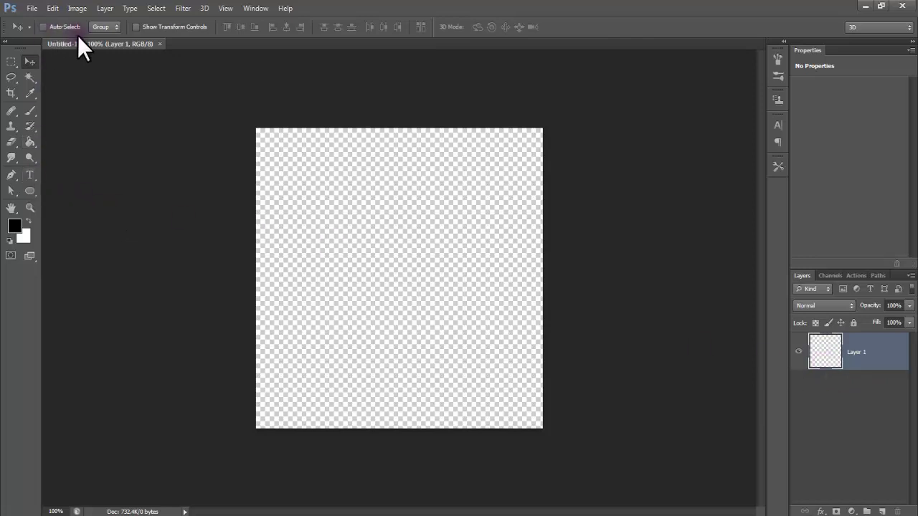
- Add a vertical guide at 50% of the canvas
left_click(218, 9)
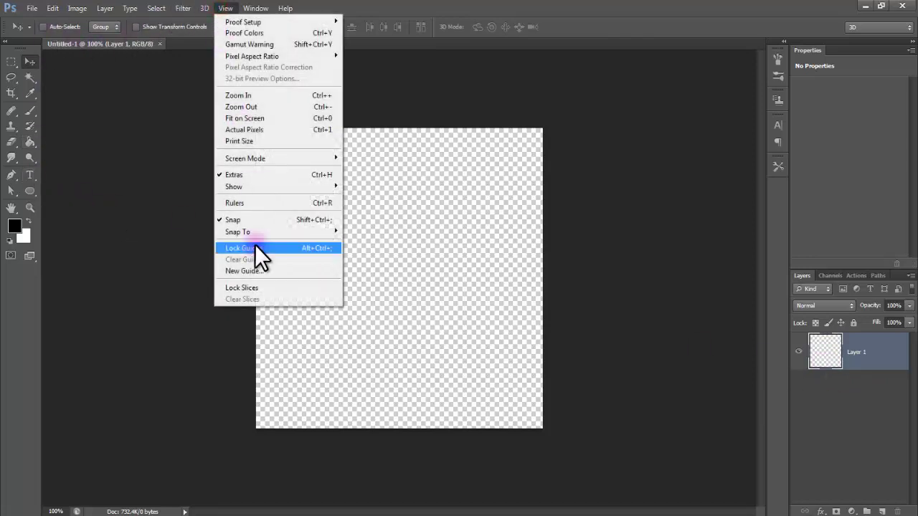
left_click(285, 269)
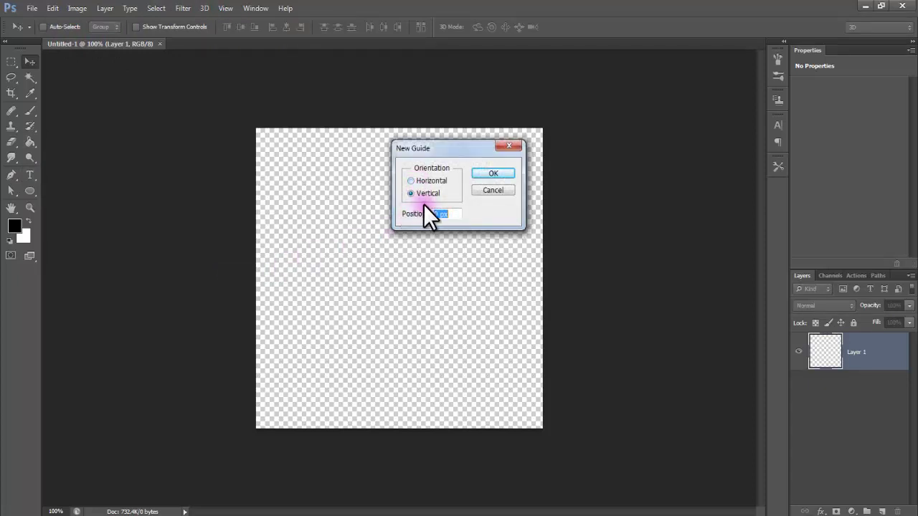
left_click(439, 215)
type("50")
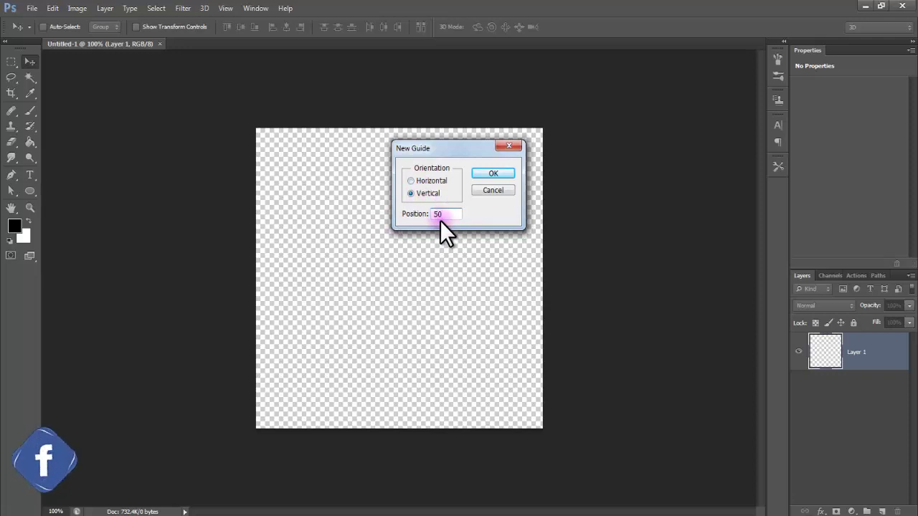
type("%")
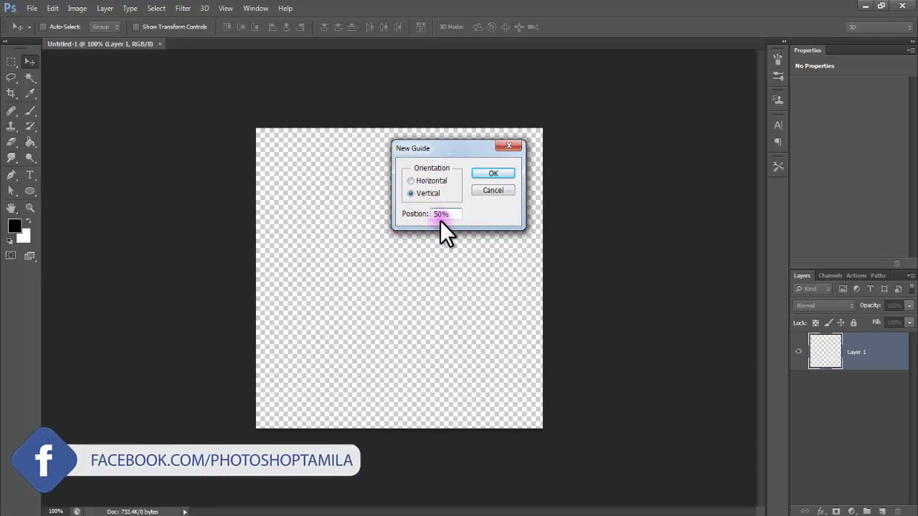
left_click(487, 162)
left_click(486, 172)
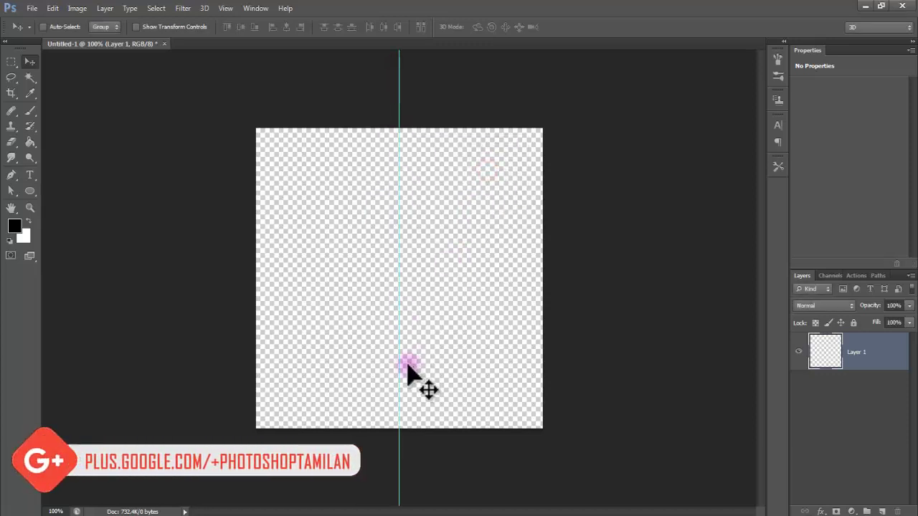
- Add a horizontal guide at 50% of the canvas
left_click(224, 8)
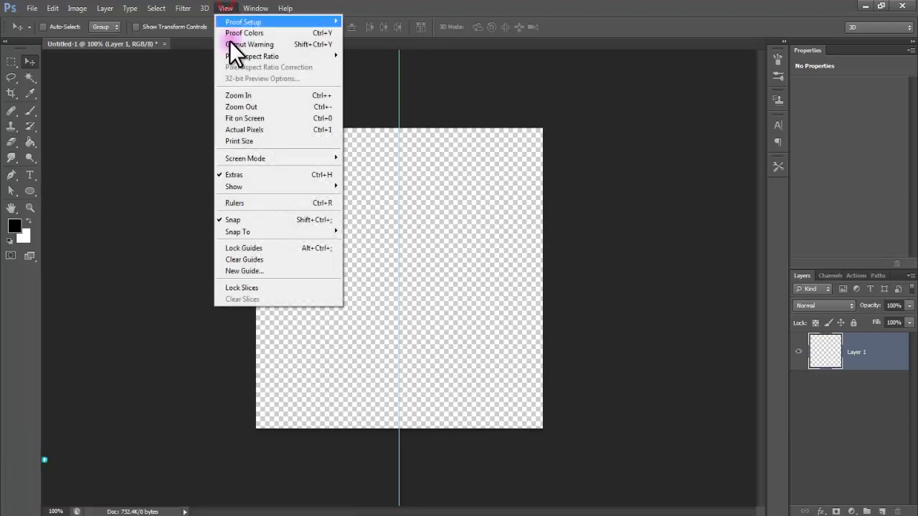
left_click(253, 267)
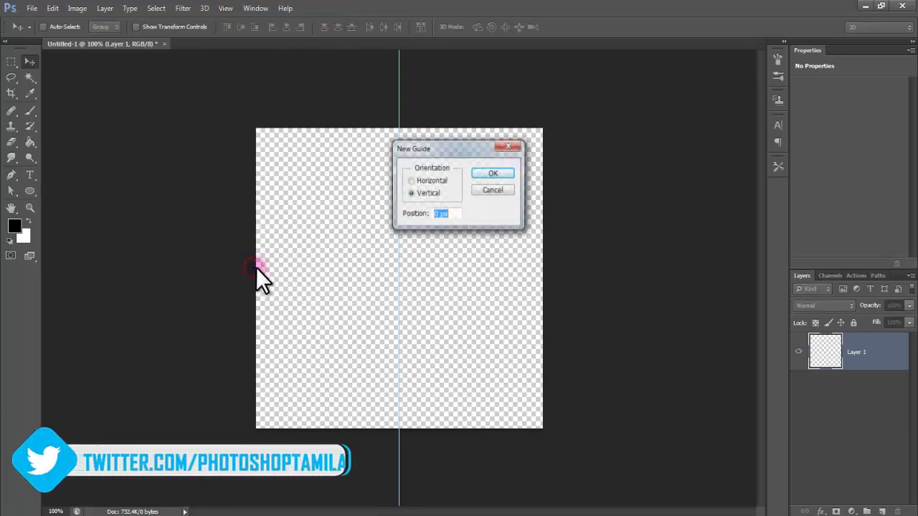
left_click(411, 181)
left_click(450, 213)
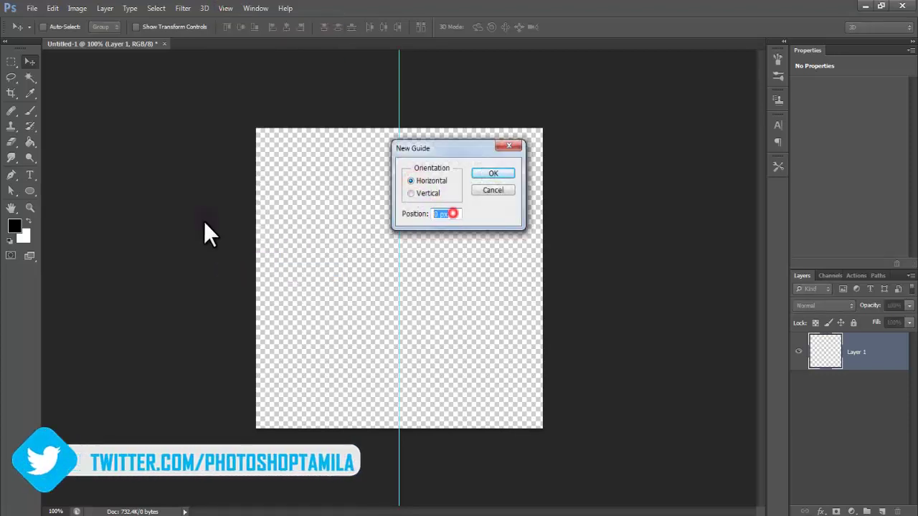
type("50")
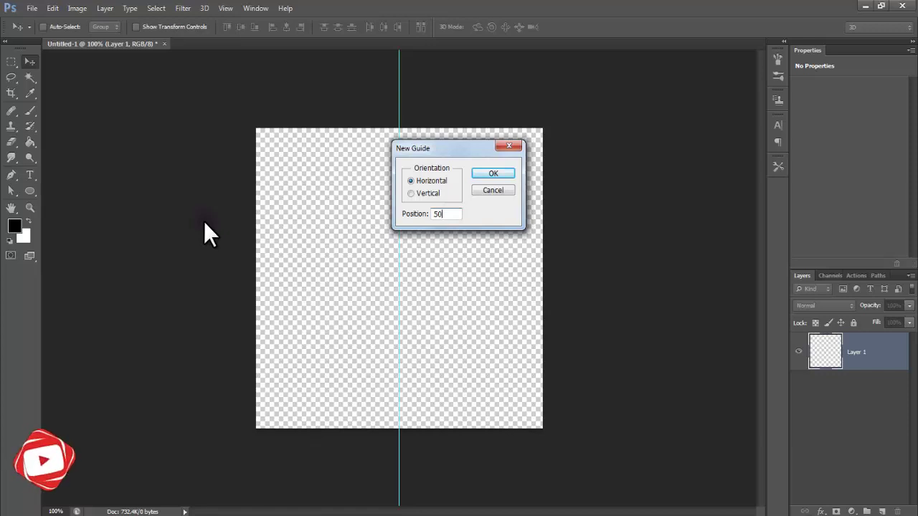
type("%")
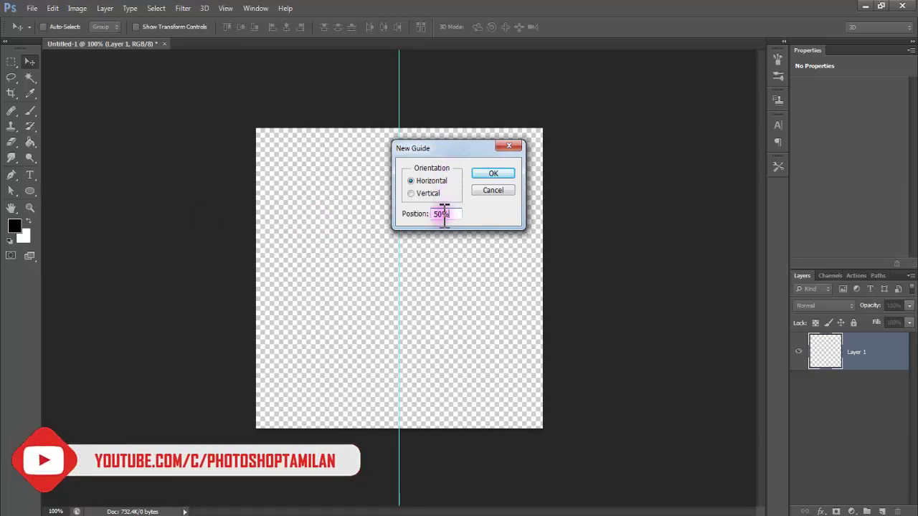
left_click_drag(449, 214, 436, 214)
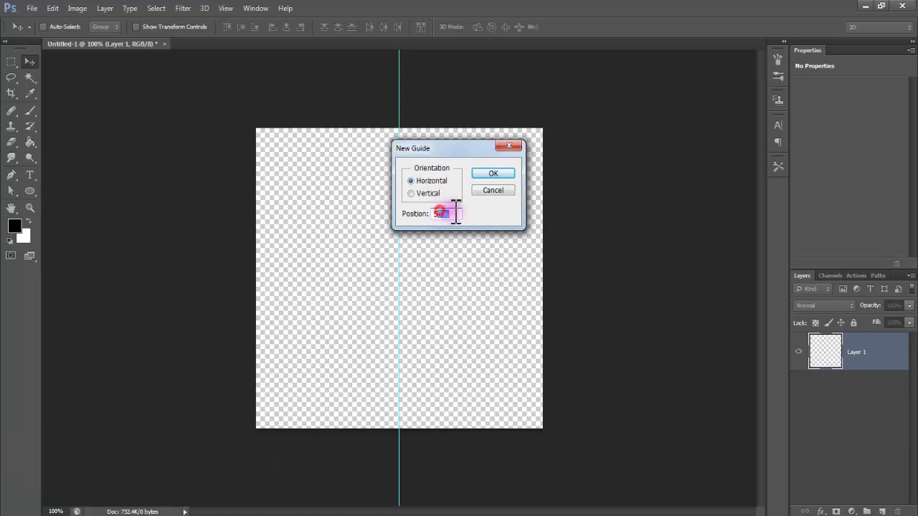
left_click(492, 172)
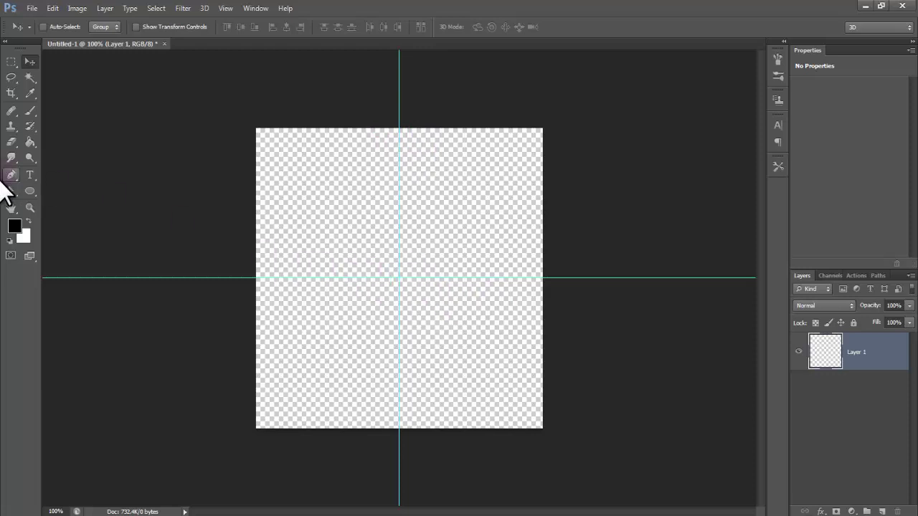
- Draw a 275 × 275 px ellipse path from center at the guide crossing
left_click(26, 188)
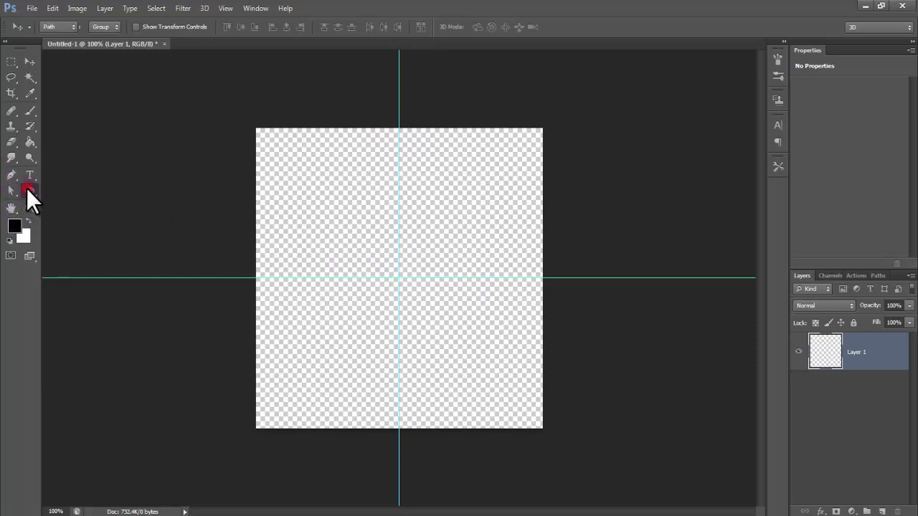
left_click(73, 211)
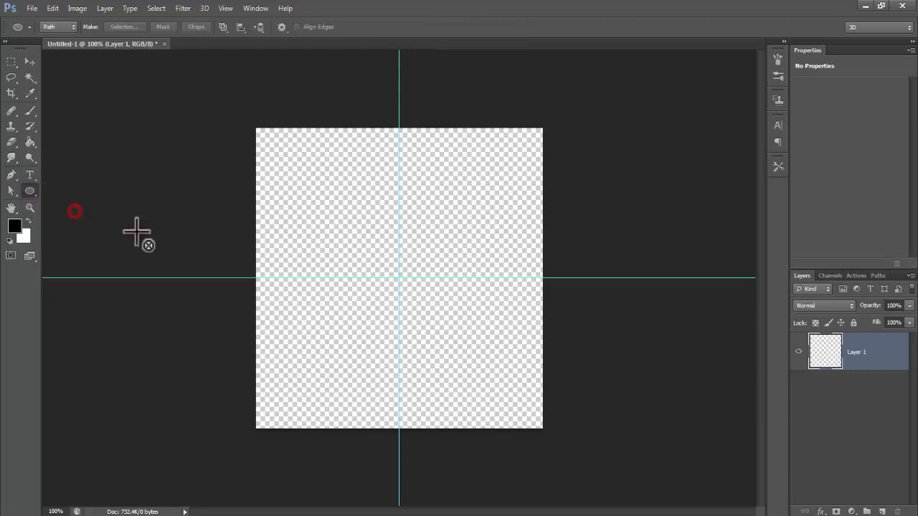
left_click(398, 277)
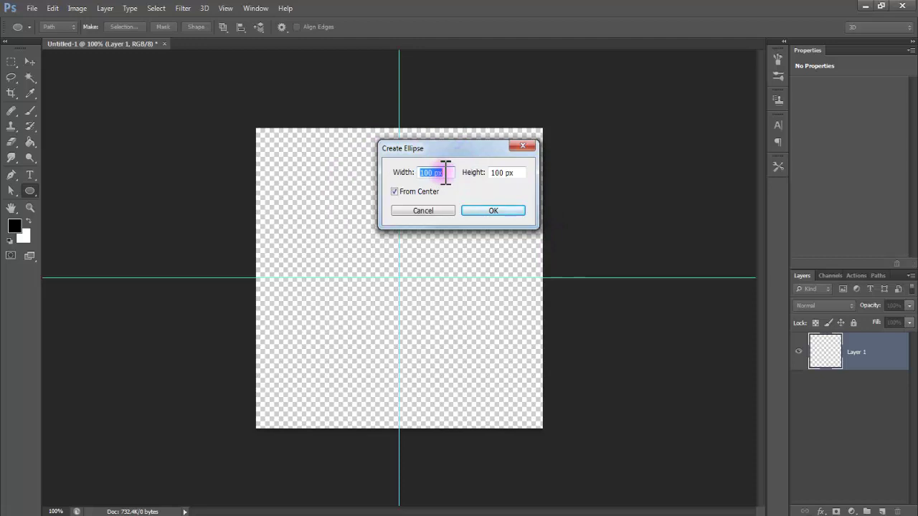
type("275")
left_click(520, 172)
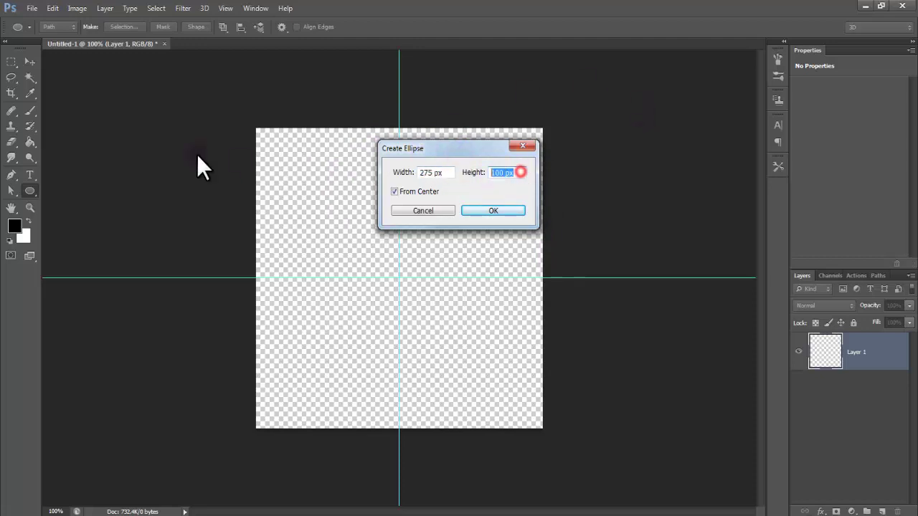
type("275")
left_click(394, 191)
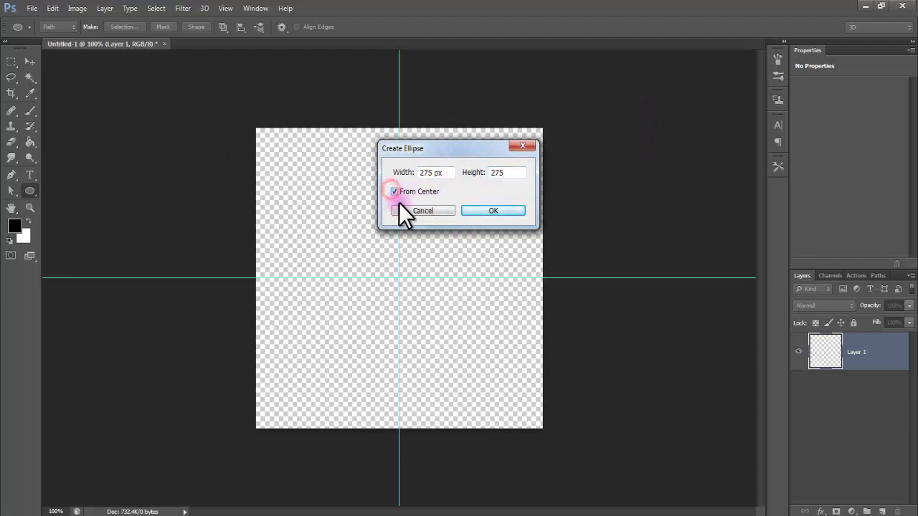
left_click(498, 210)
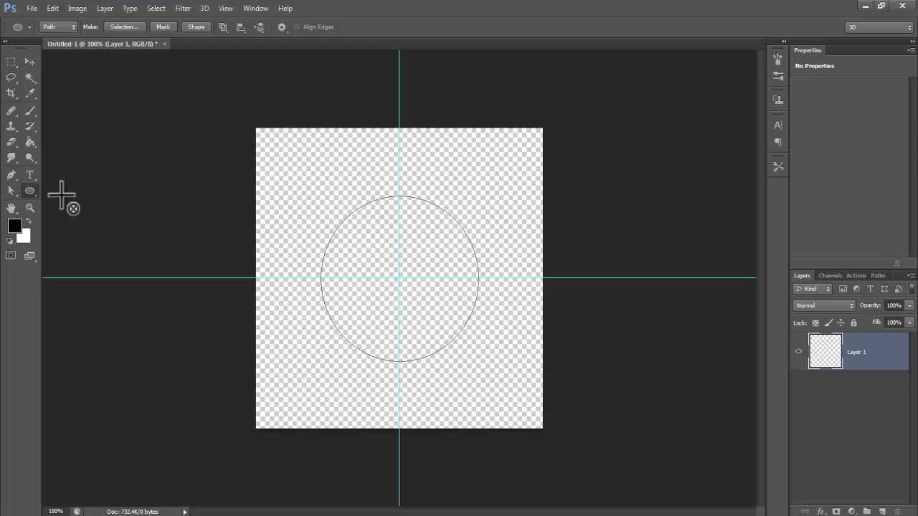
left_click(28, 175)
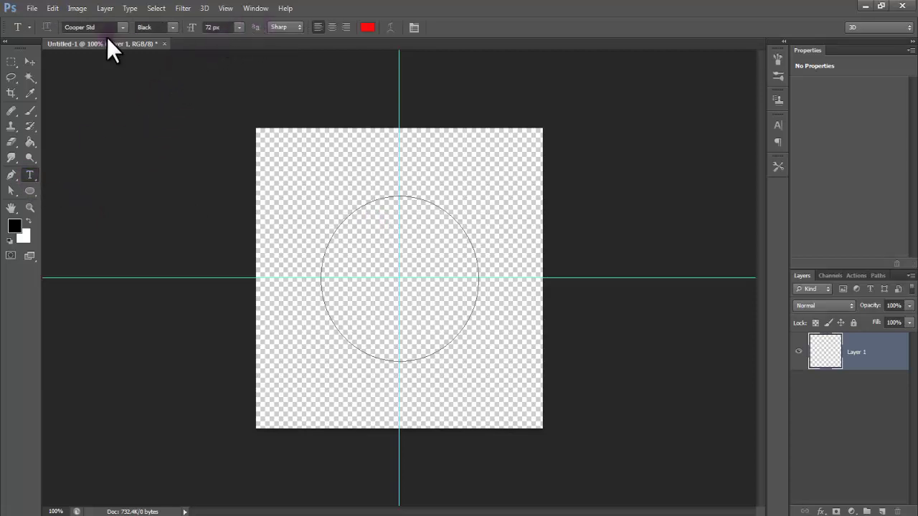
- Set the type to Cooper Std 72 px red and reactivate the circular Work Path
left_click(239, 26)
left_click(400, 192)
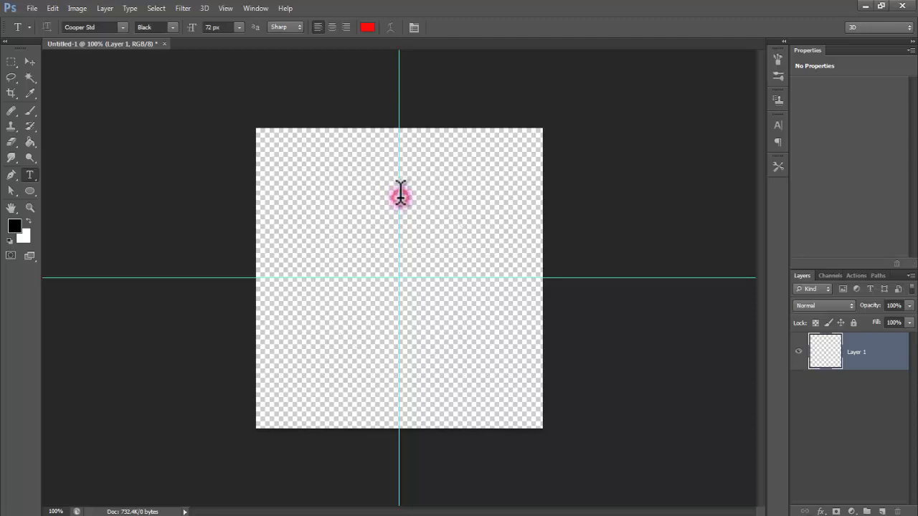
left_click(879, 275)
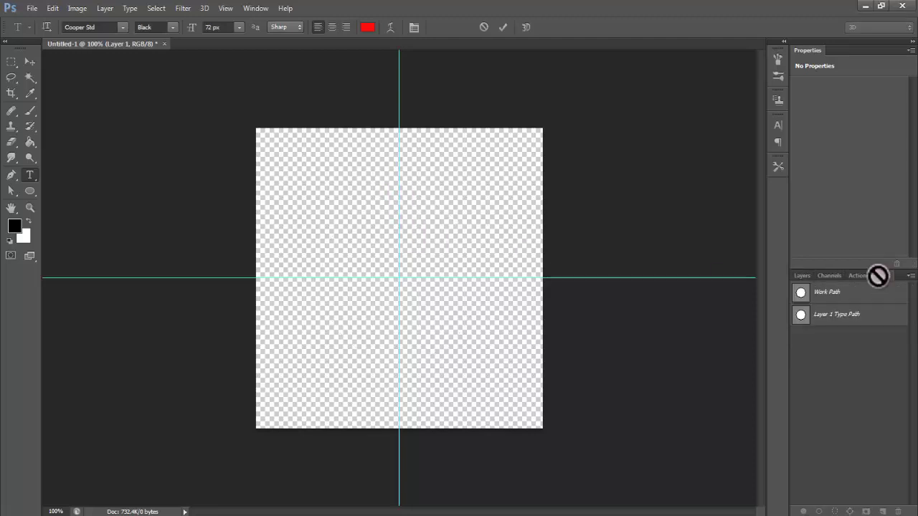
left_click(819, 294)
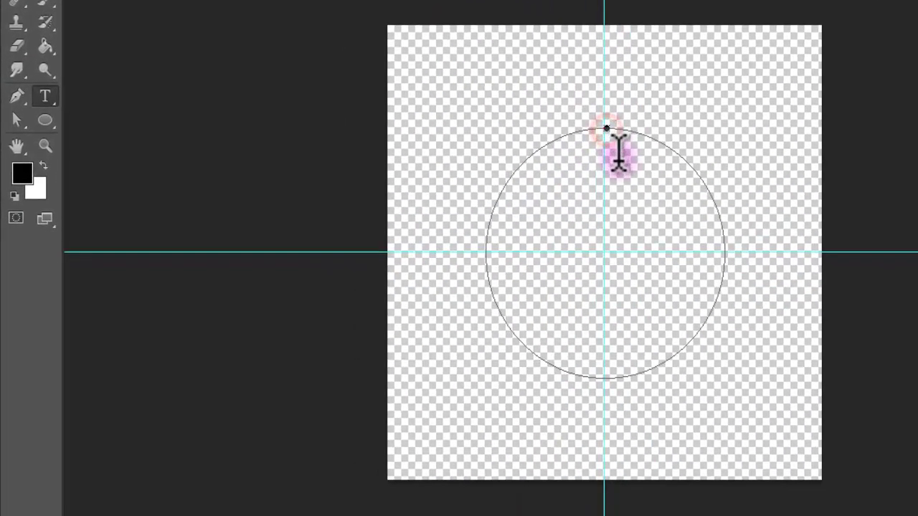
- Type 'photoshop tamilan * *' along the circle path, fix the typo, and commit it
left_click(617, 133)
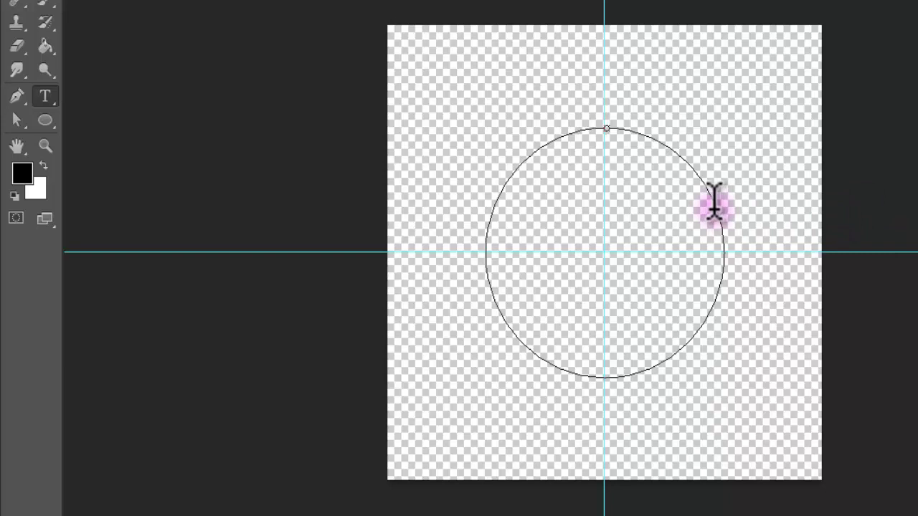
type("ph")
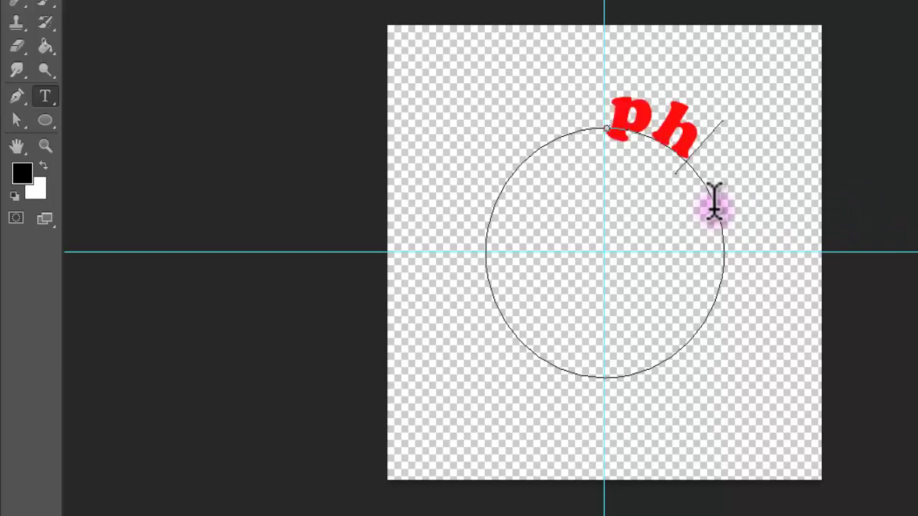
type("ot")
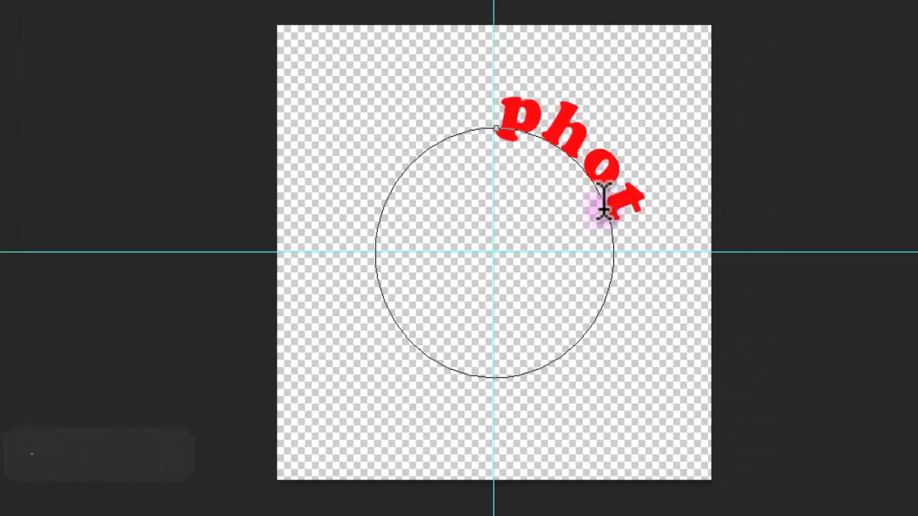
type("os")
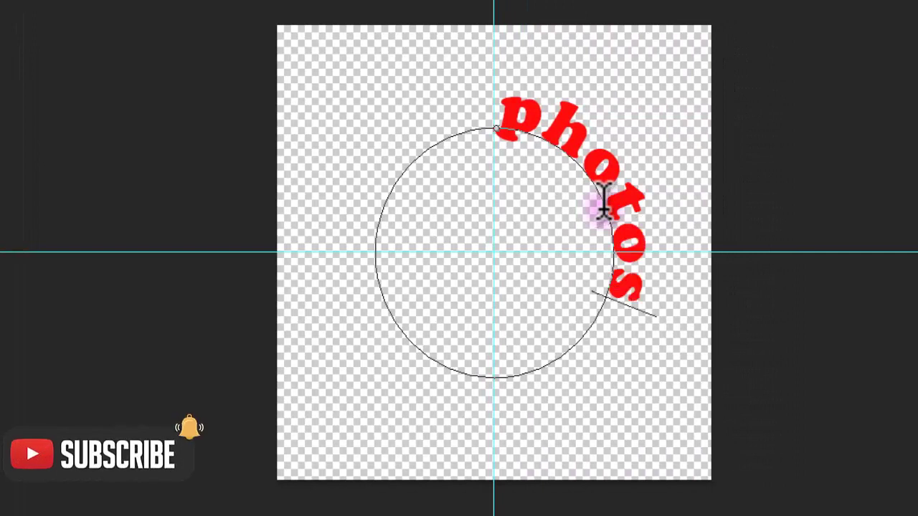
type("ho")
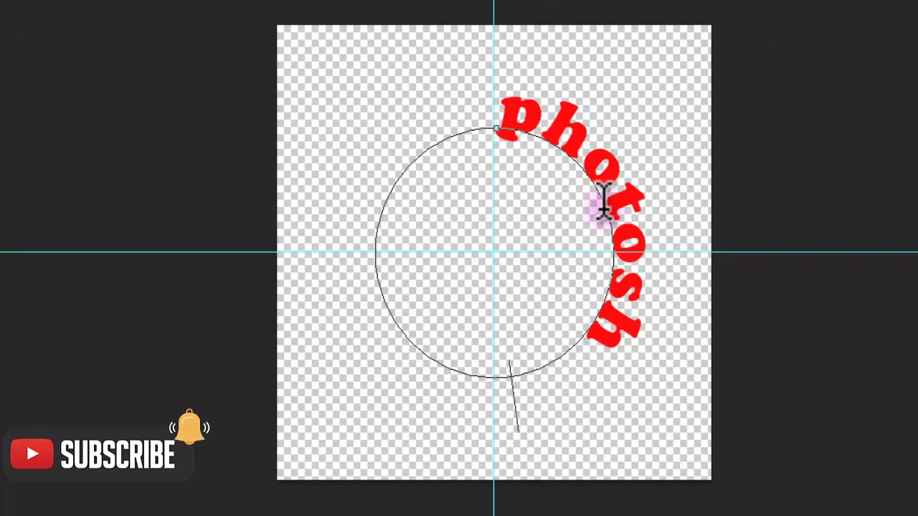
type("p")
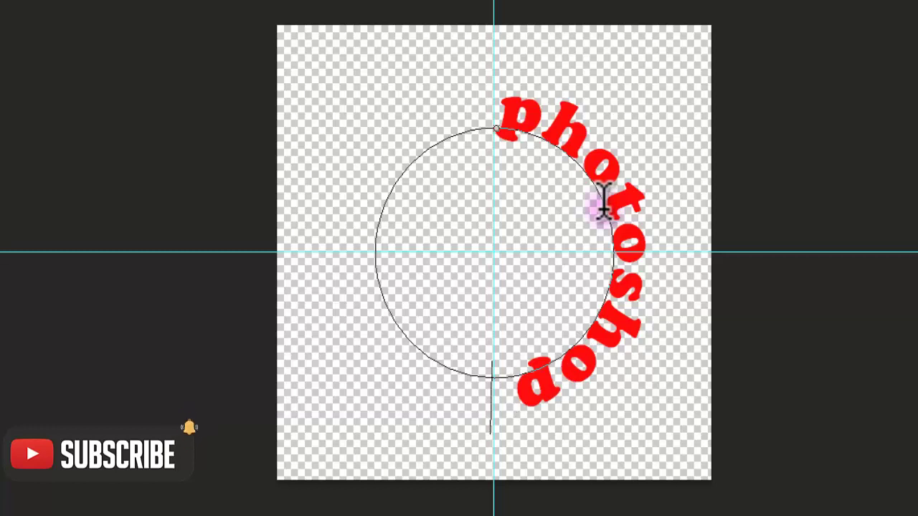
type(" tam")
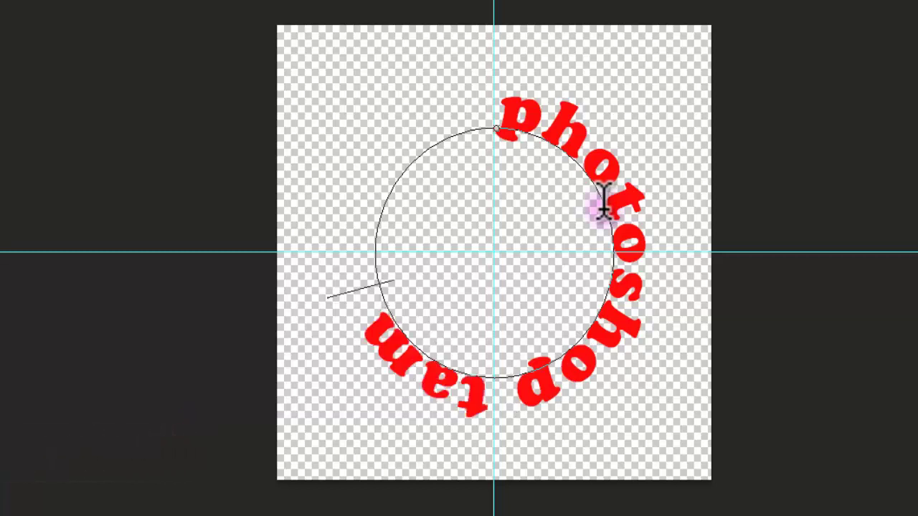
type("il")
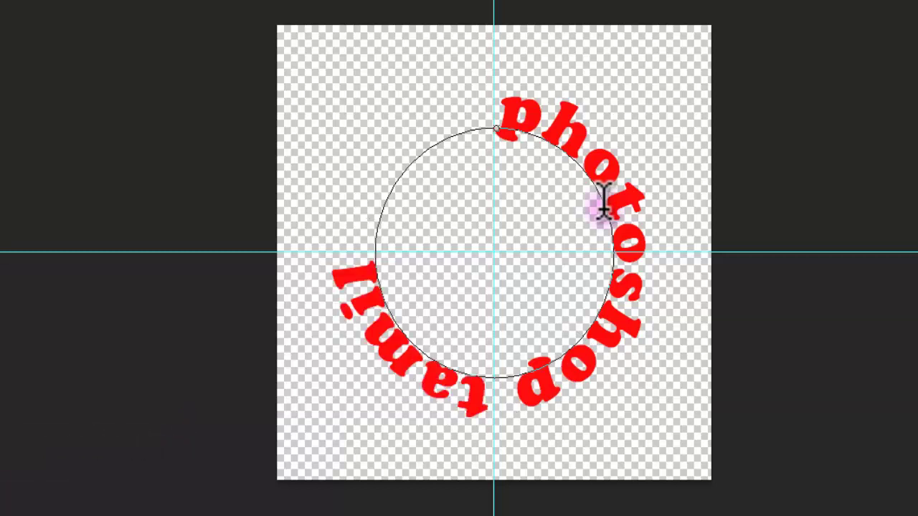
type("abn")
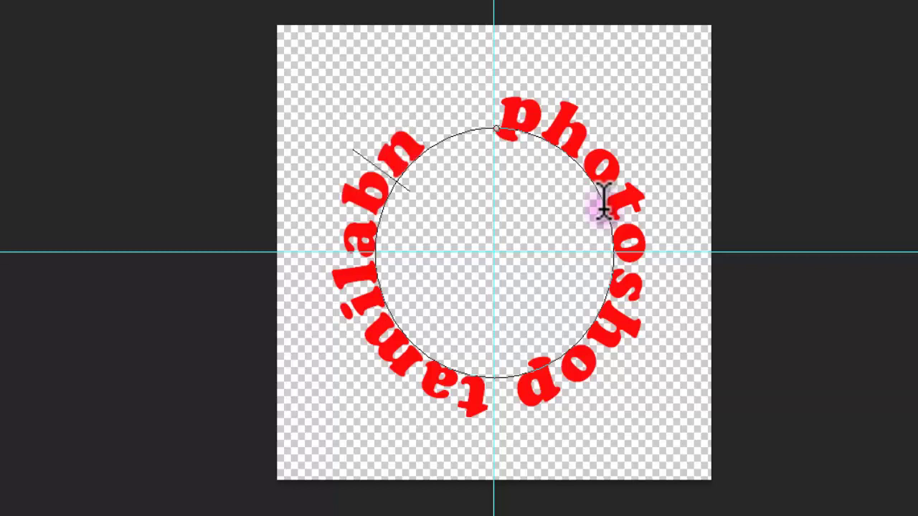
key("BackSpace")
key("BackSpace")
type("an")
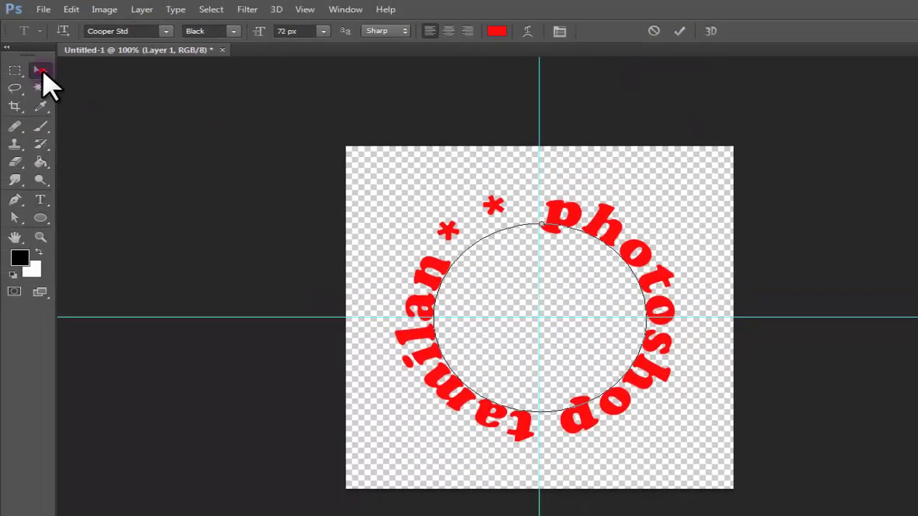
left_click(40, 70)
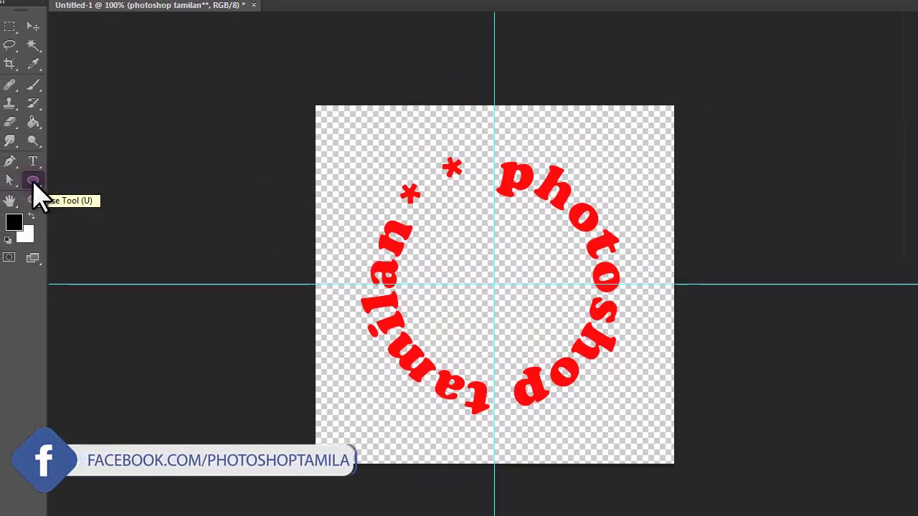
- Draw a 245 × 245 px circle path from center and load it as a selection
left_click(33, 181)
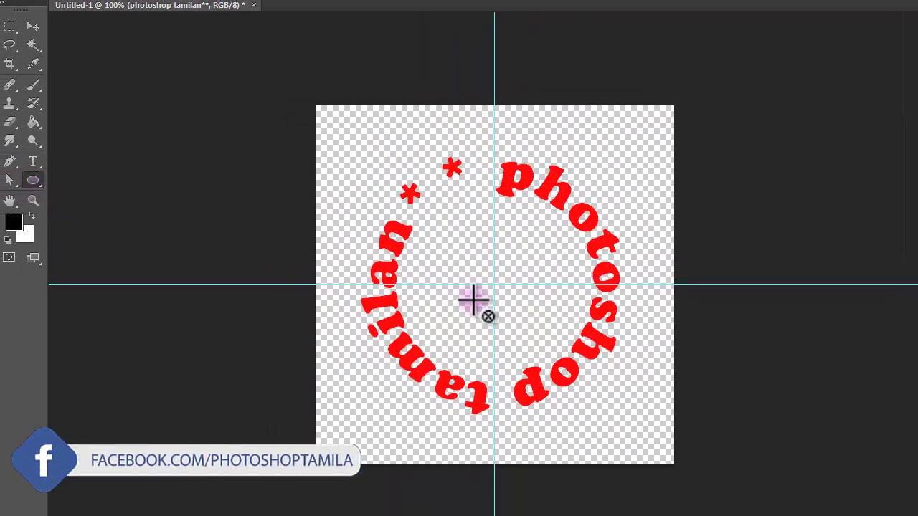
left_click(493, 285)
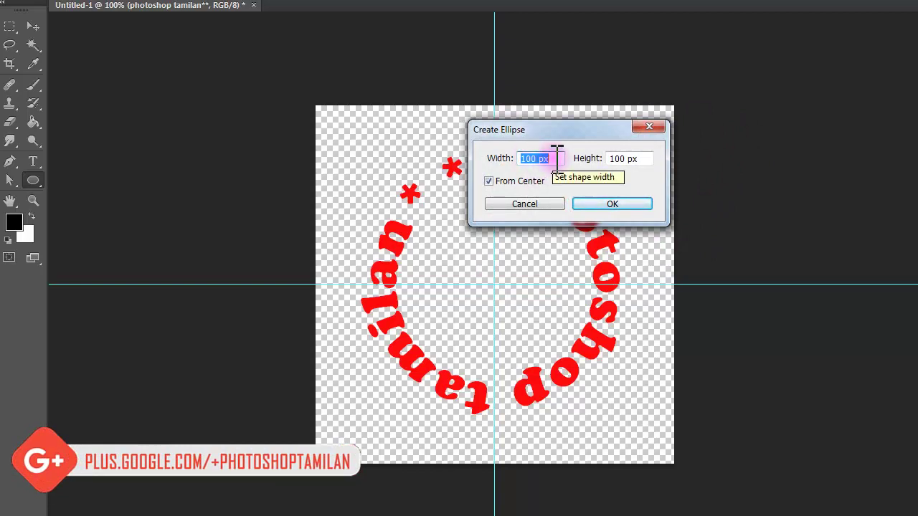
type("245")
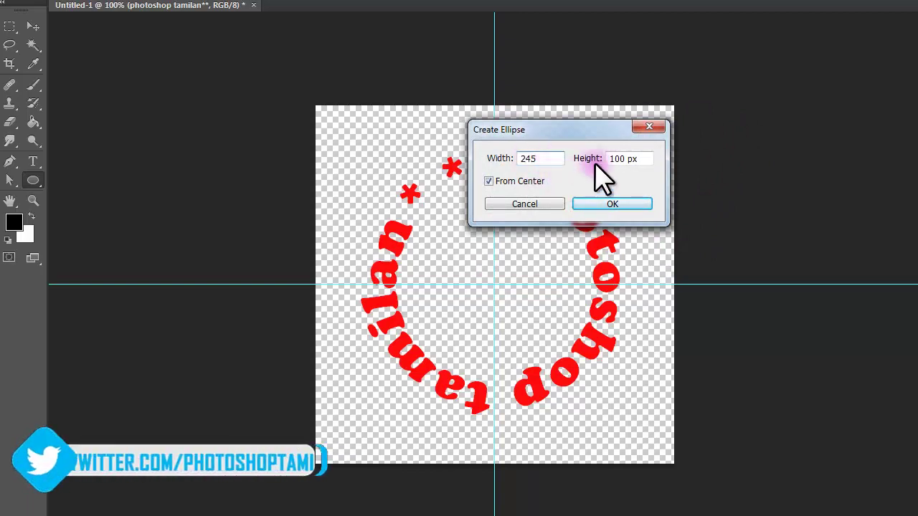
double_click(647, 159)
type("245")
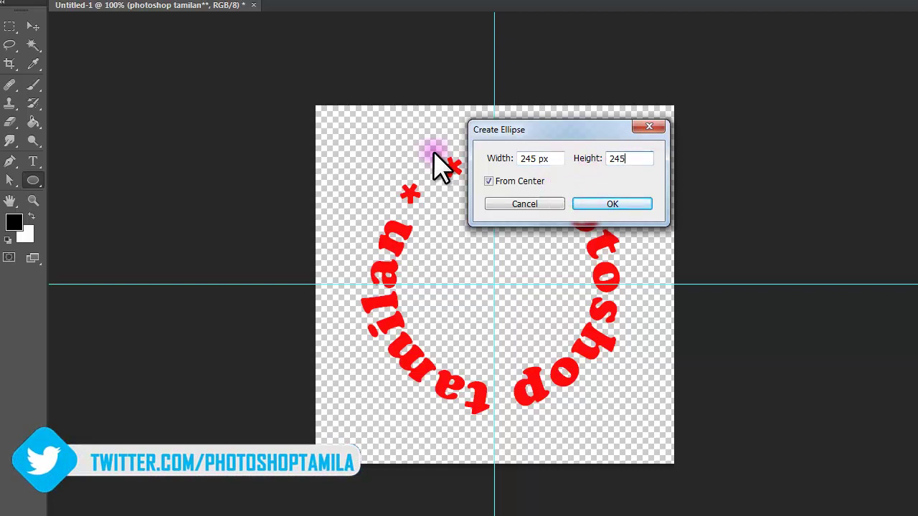
left_click(617, 205)
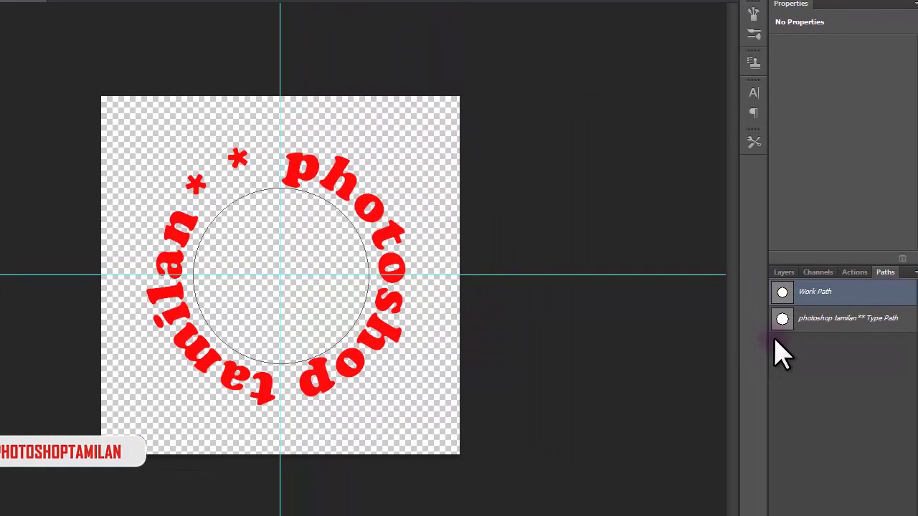
left_click_drag(783, 293, 784, 305)
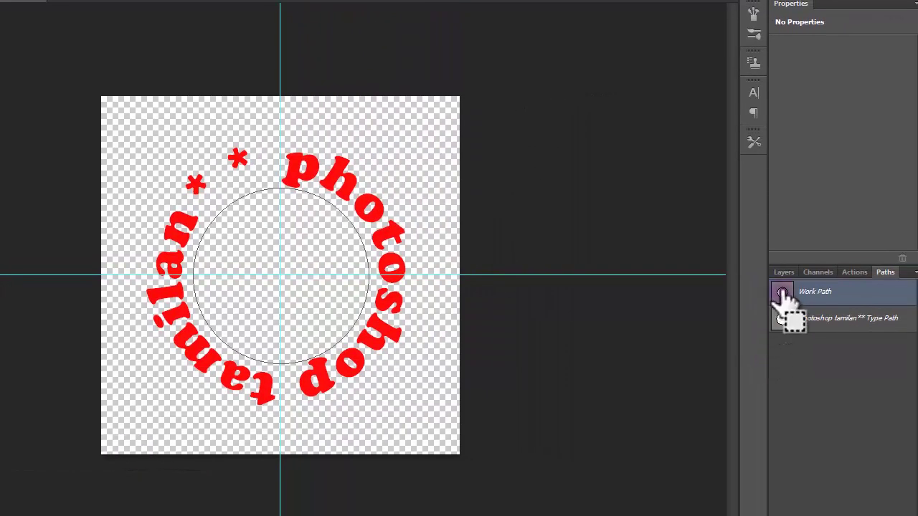
left_click(783, 291, "ctrl")
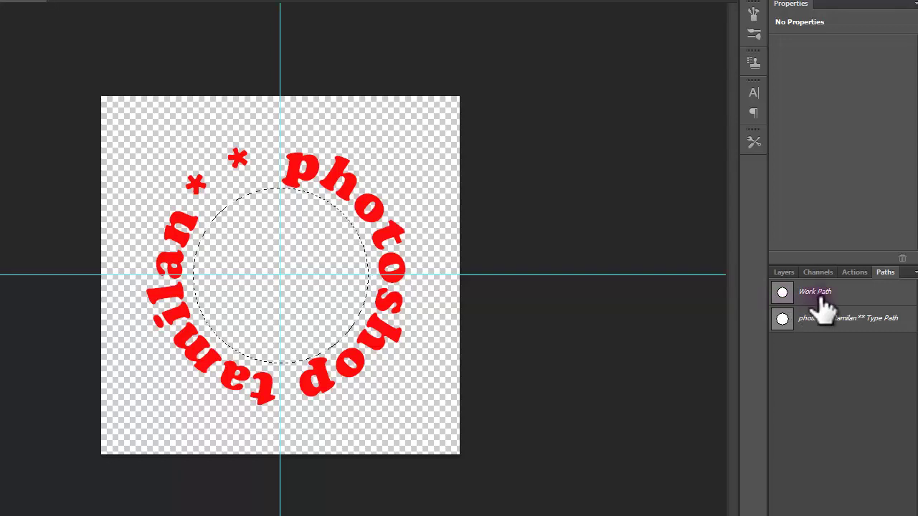
- Add a new empty layer above the text and reselect the circle work path
left_click(784, 272)
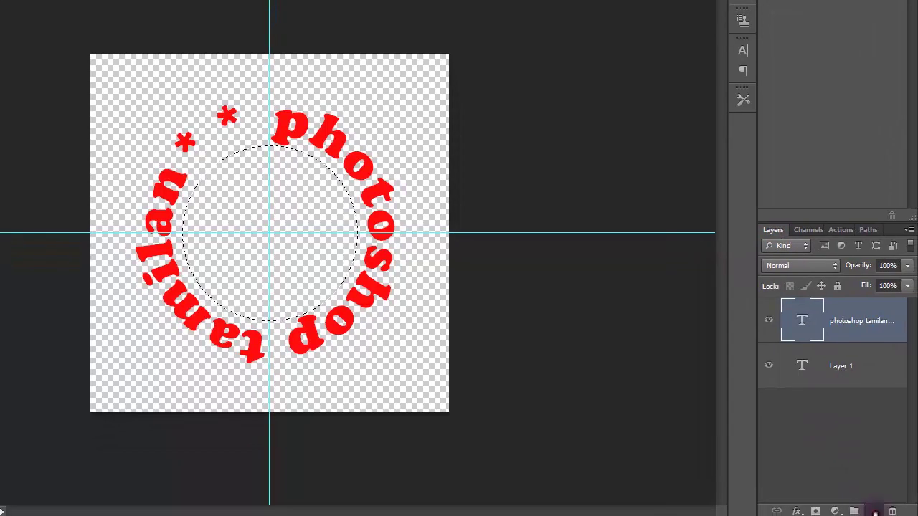
left_click(874, 511)
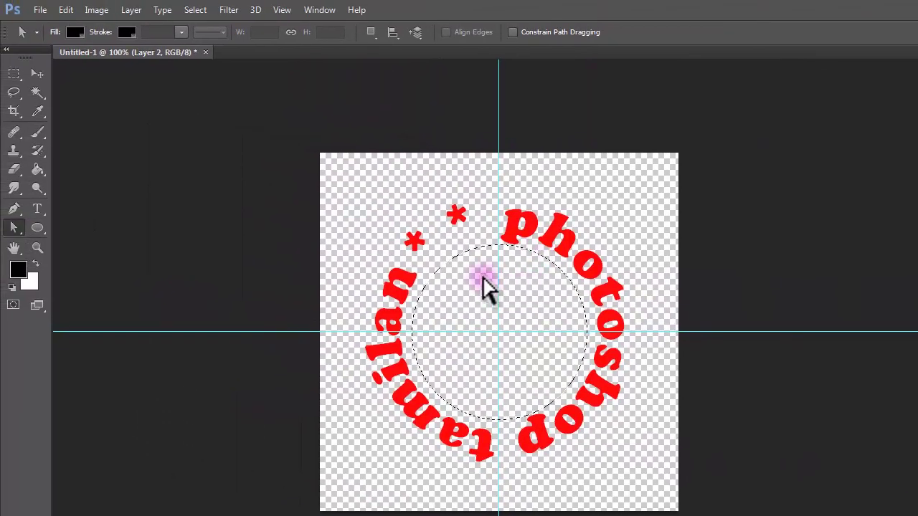
right_click(484, 287)
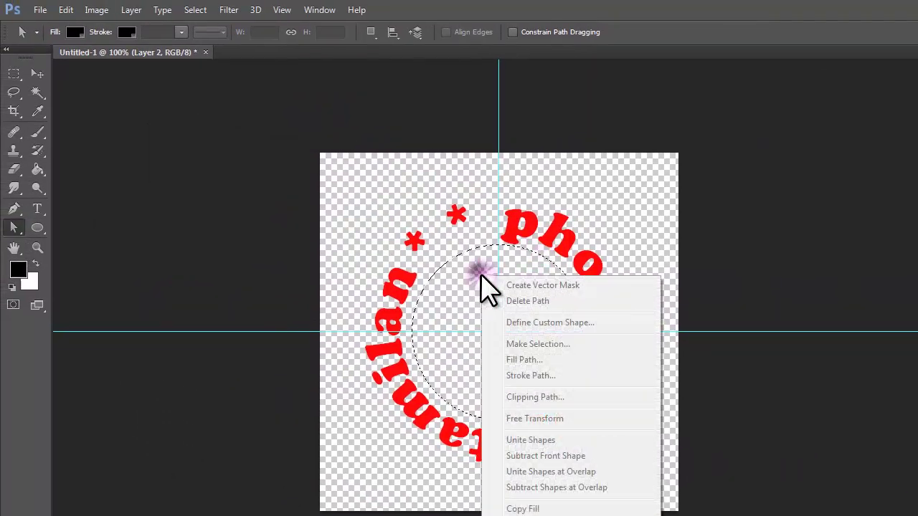
left_click(423, 240)
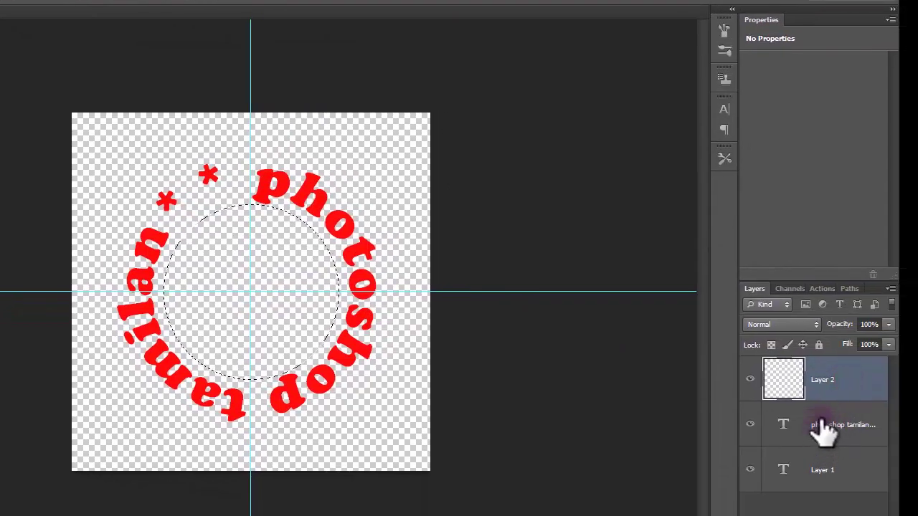
left_click(863, 293)
left_click(781, 310)
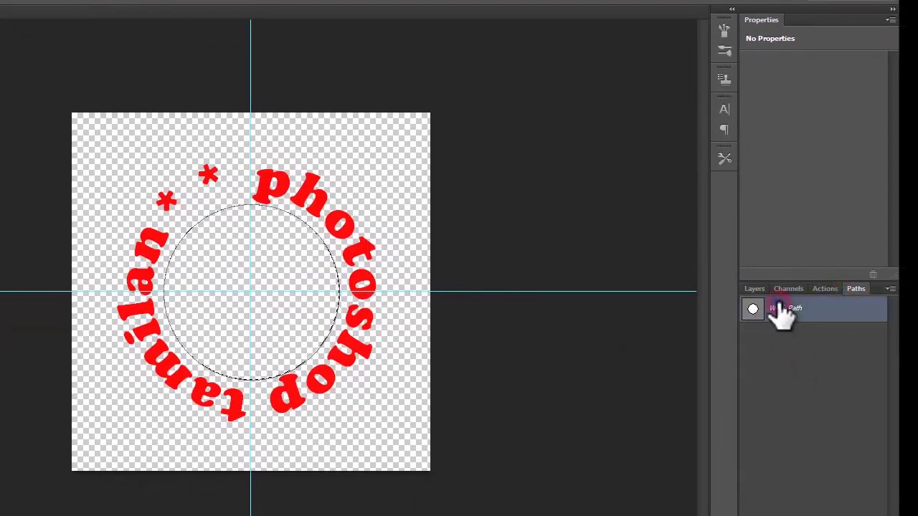
left_click(751, 289)
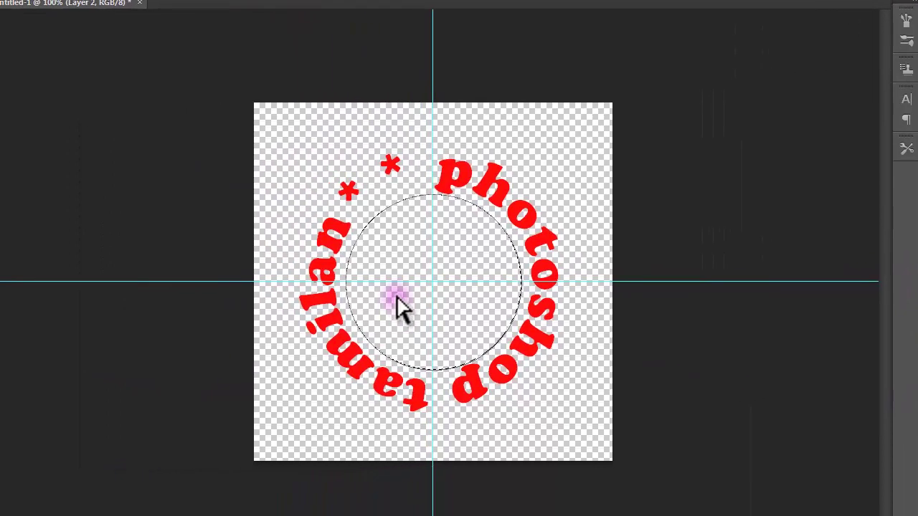
- Stroke the circle path with the brush and fill the selection with black
right_click(467, 288)
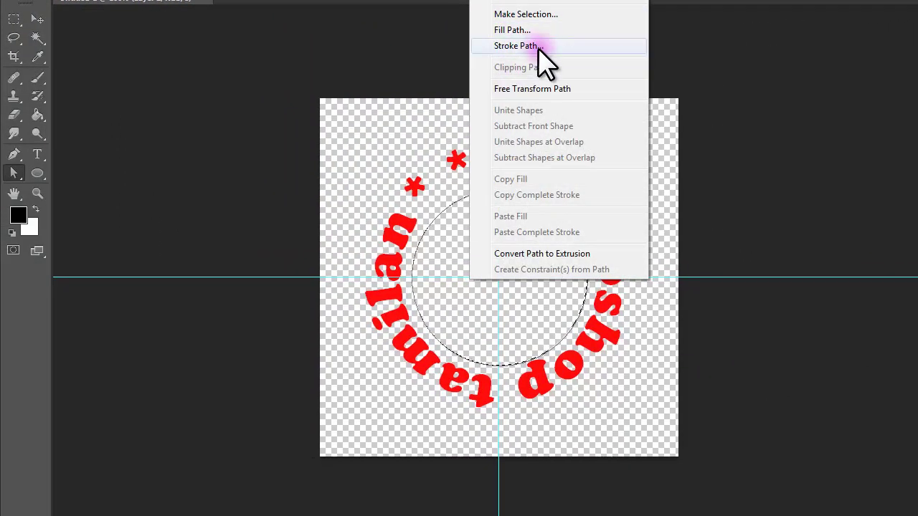
left_click(461, 318)
right_click(461, 318)
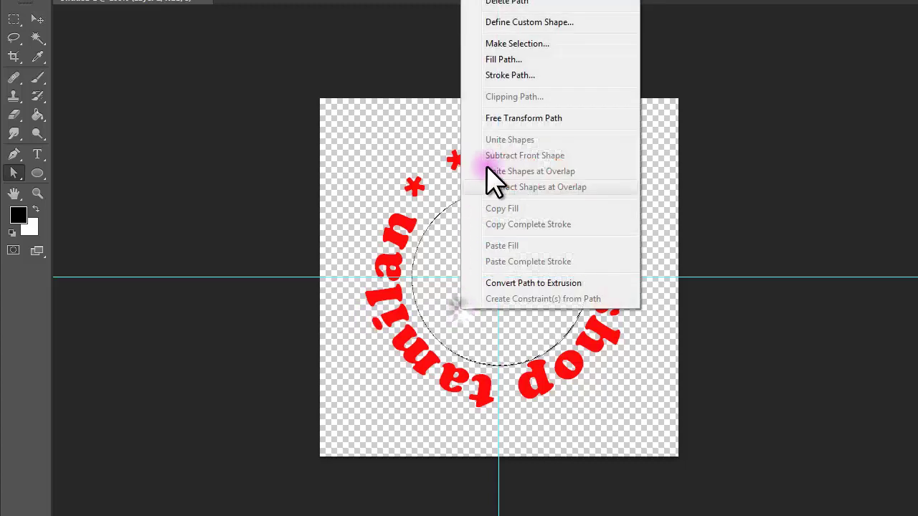
left_click(510, 76)
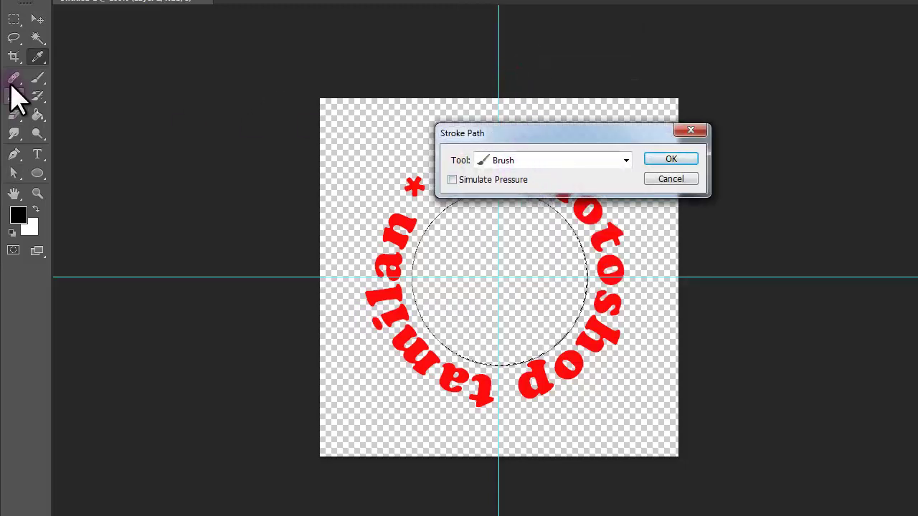
left_click(665, 157)
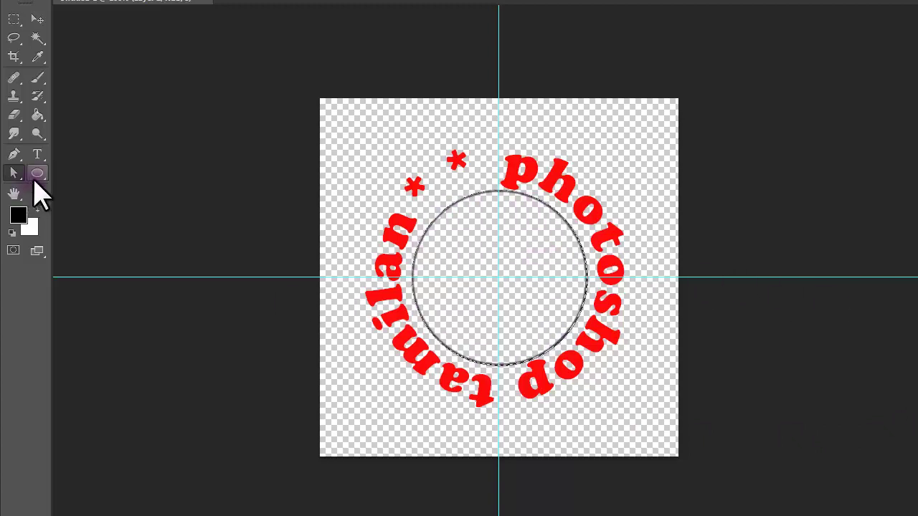
key("alt+Delete")
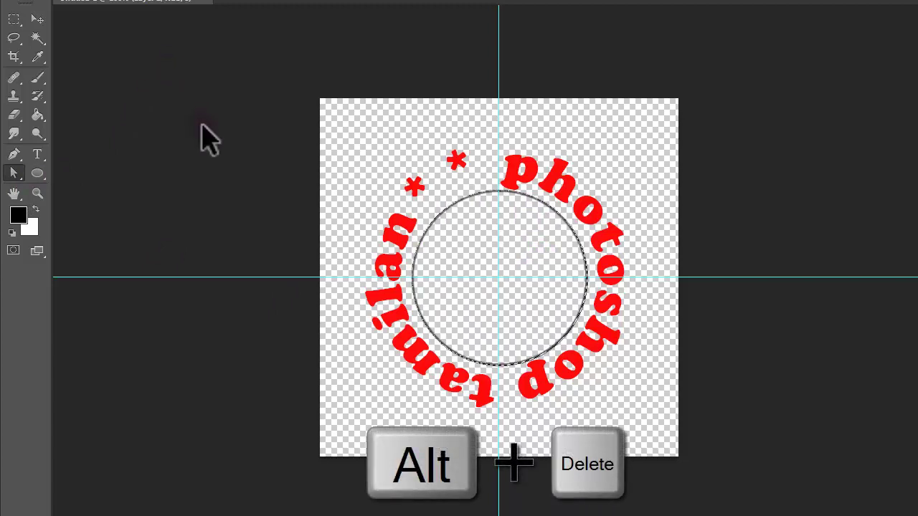
key("alt+Delete")
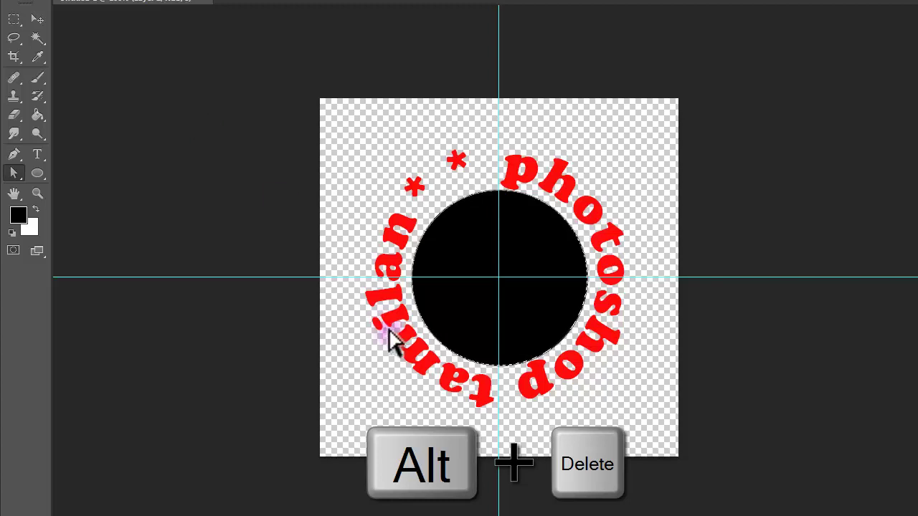
left_click(37, 18)
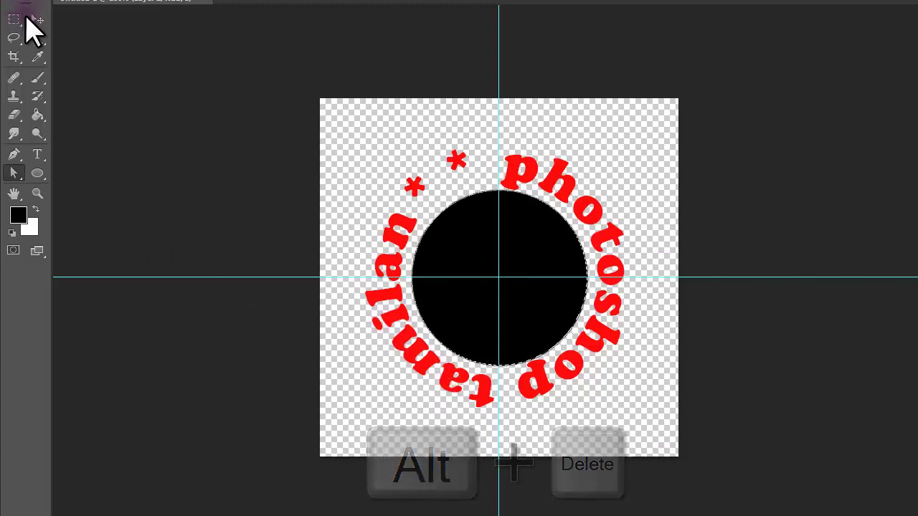
- Deselect, type red 'PT' inside the black disc, and move it to the centre
key("ctrl+d")
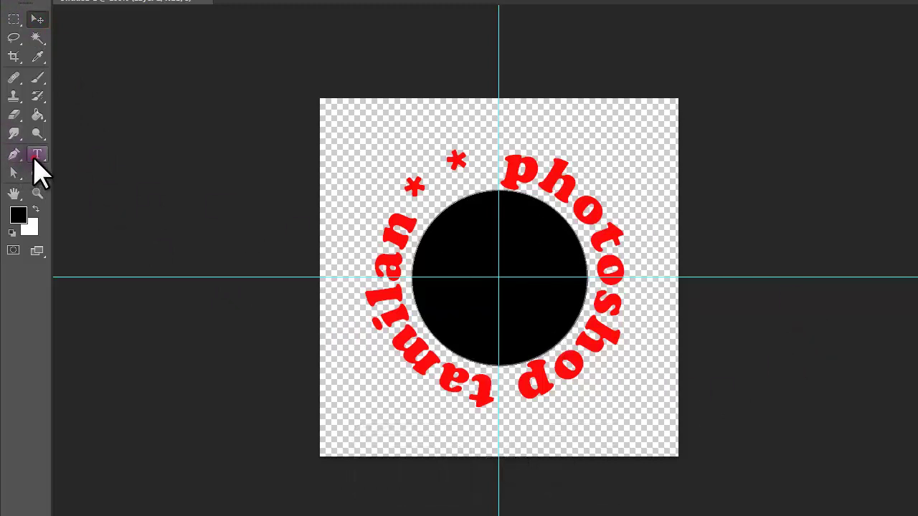
left_click(36, 156)
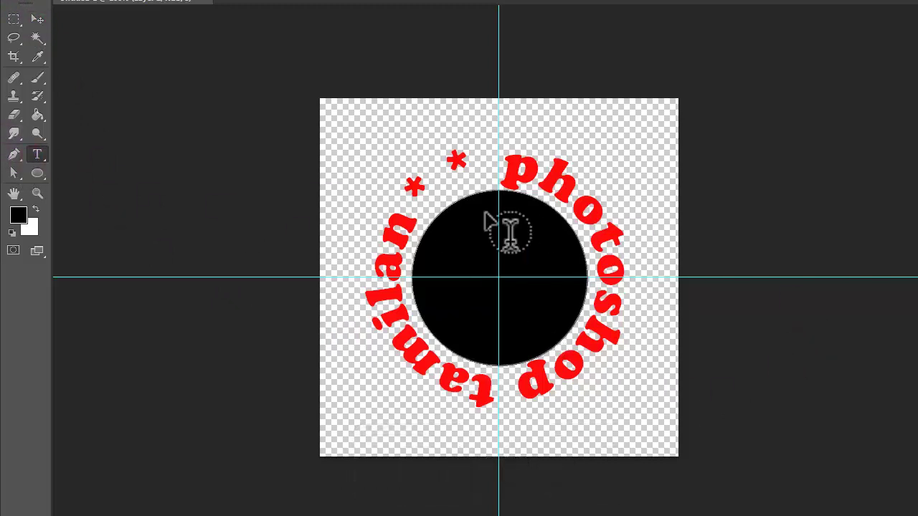
left_click(485, 265)
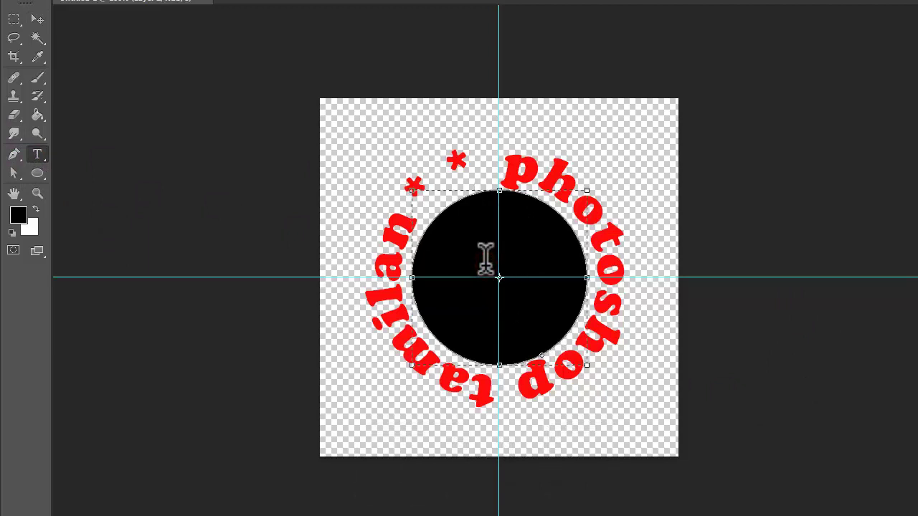
left_click(37, 18)
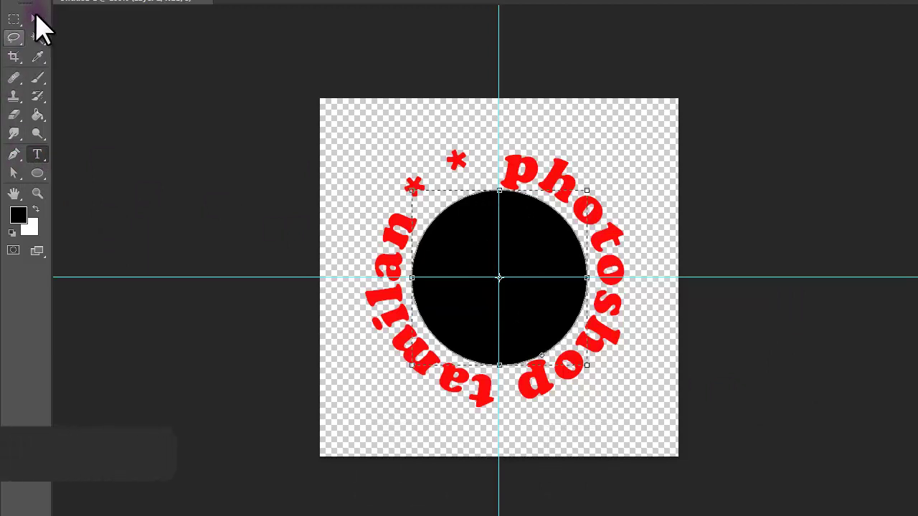
left_click(40, 152)
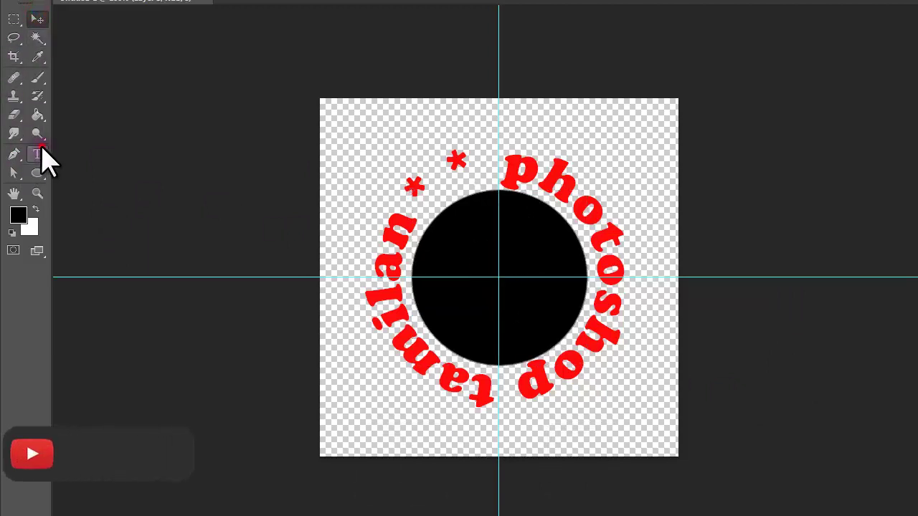
left_click(467, 297)
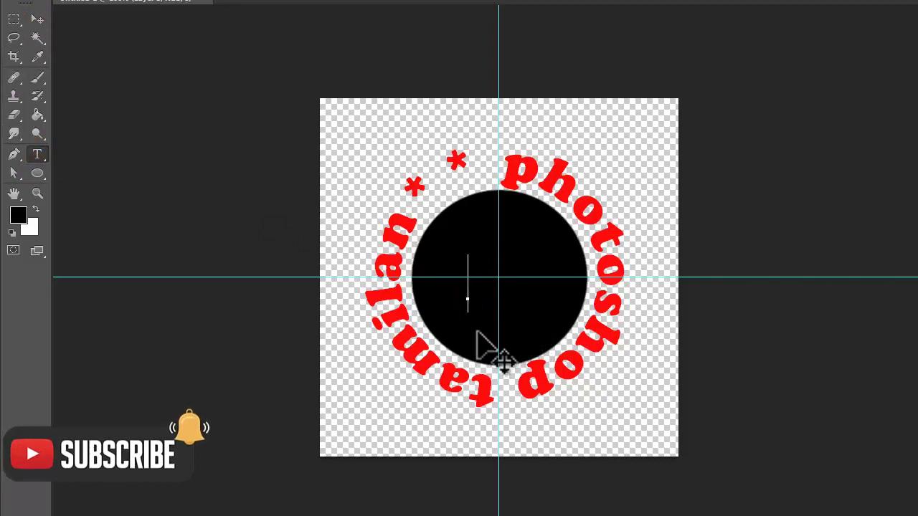
type("PT")
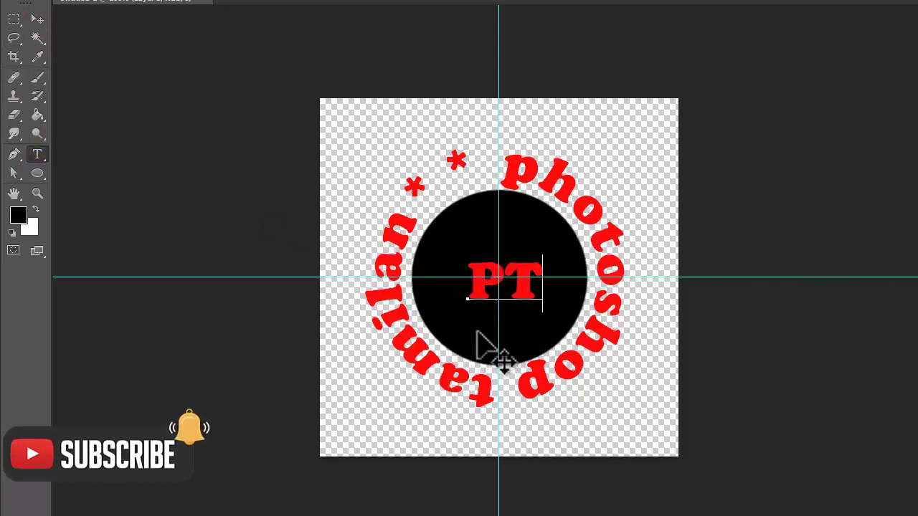
left_click(36, 19)
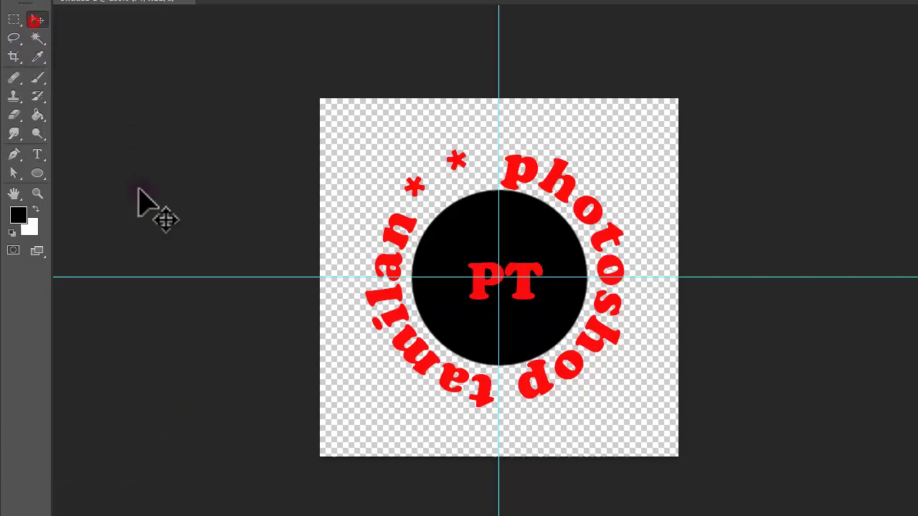
right_click(479, 268)
left_click(485, 271)
left_click_drag(483, 269, 477, 261)
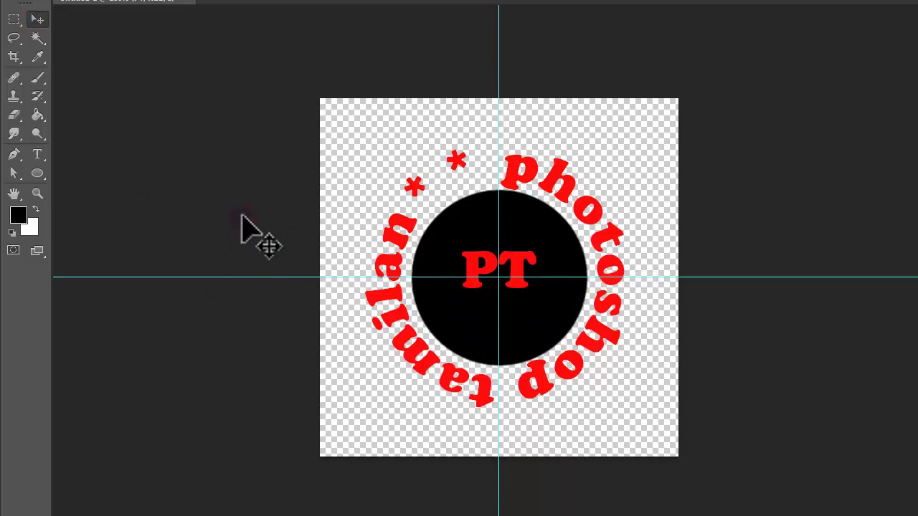
- Draw a 400 × 400 px circle path from the canvas centre
left_click(36, 175)
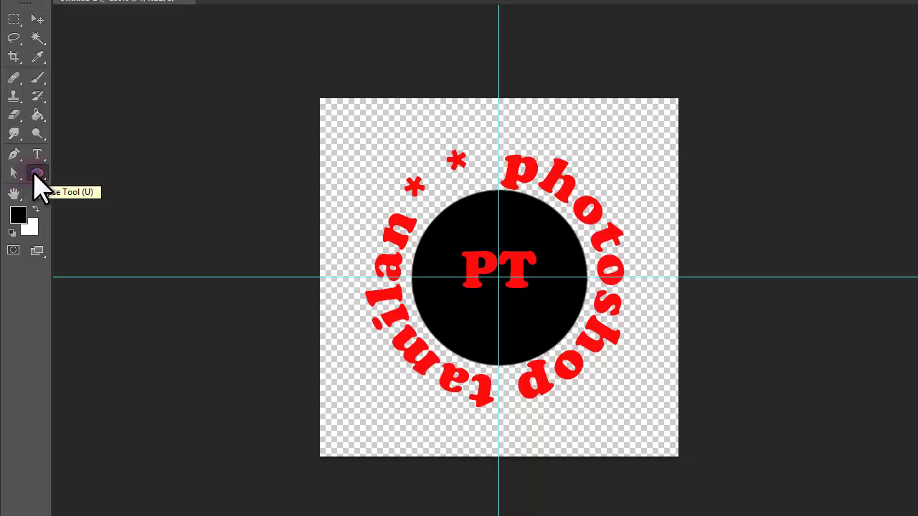
left_click(499, 280)
type("400")
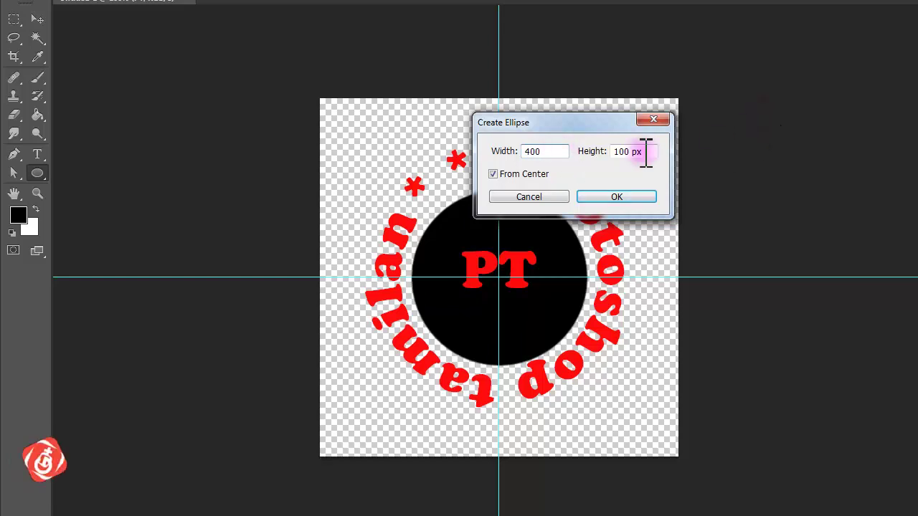
key("Tab")
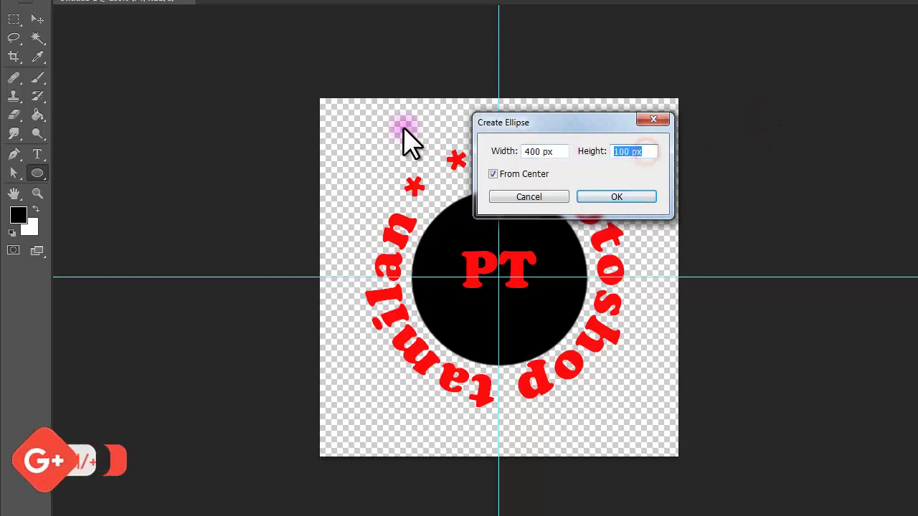
type("400")
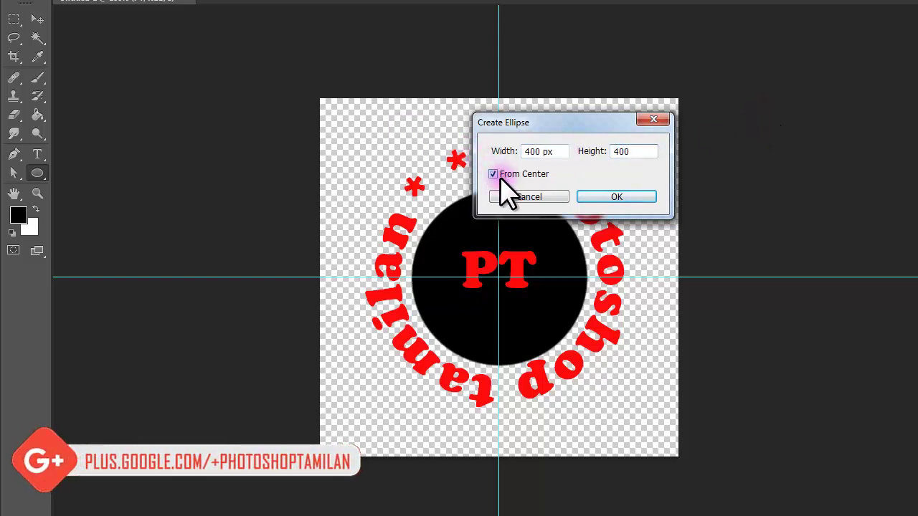
left_click(617, 197)
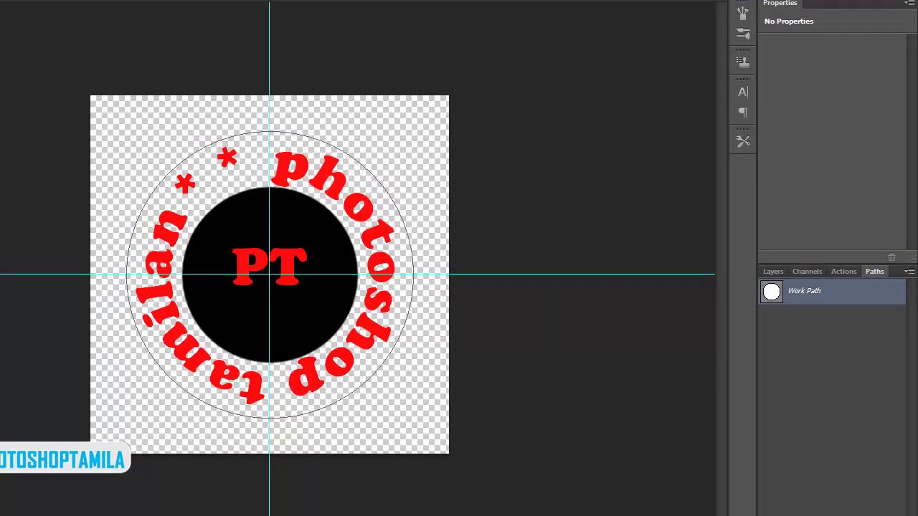
- Stroke the 400 px circle path with the brush on a new layer
left_click(772, 272)
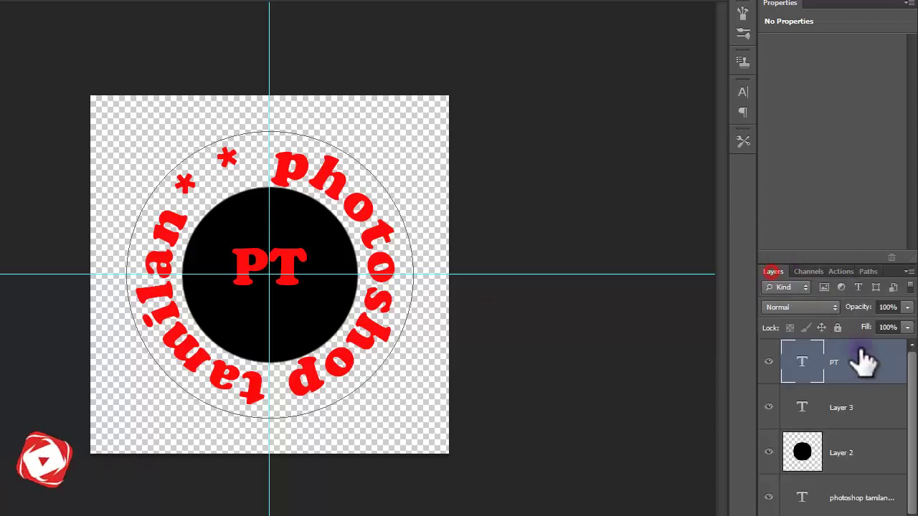
key("ctrl+shift+alt+n")
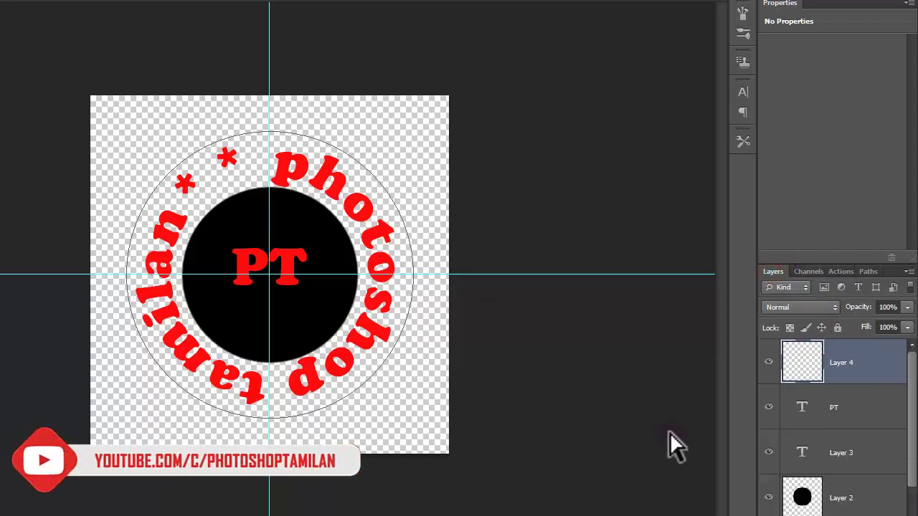
right_click(148, 200)
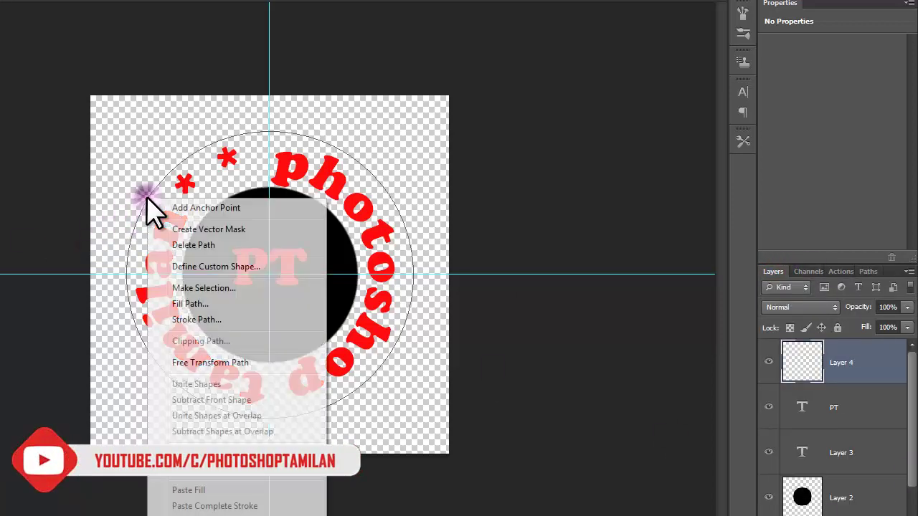
left_click(216, 321)
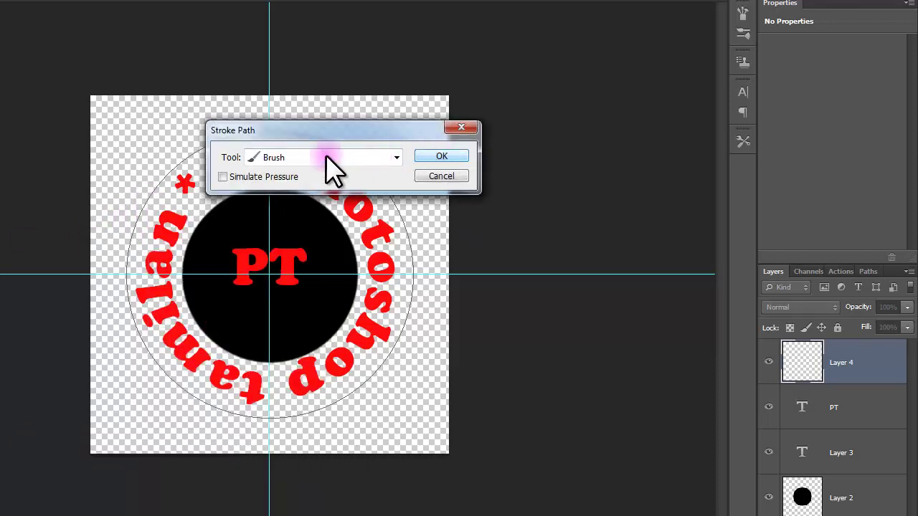
left_click(427, 156)
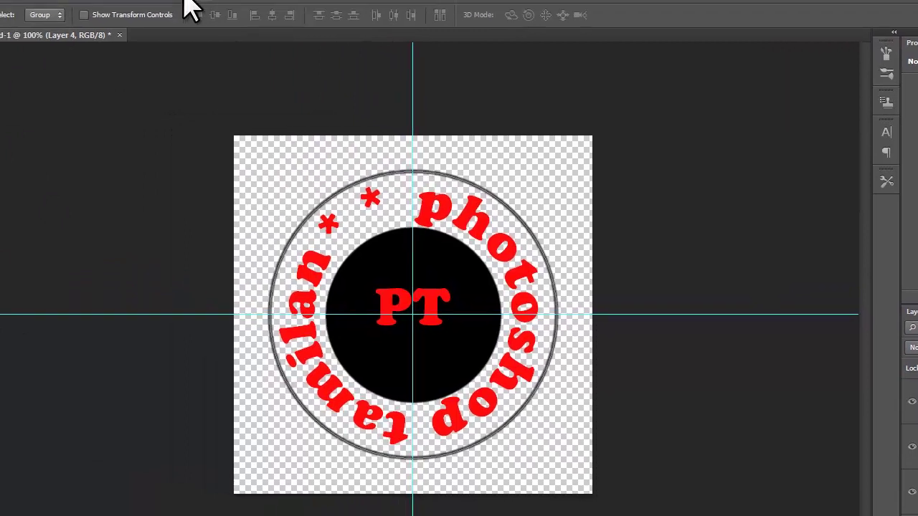
left_click(257, 10)
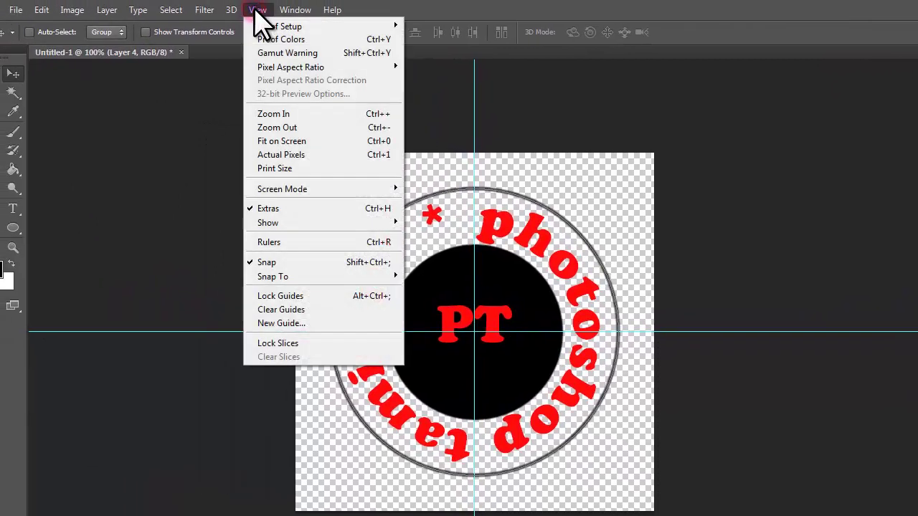
- Clear the guides and define the artwork as a pattern named 'stamp'
left_click(301, 309)
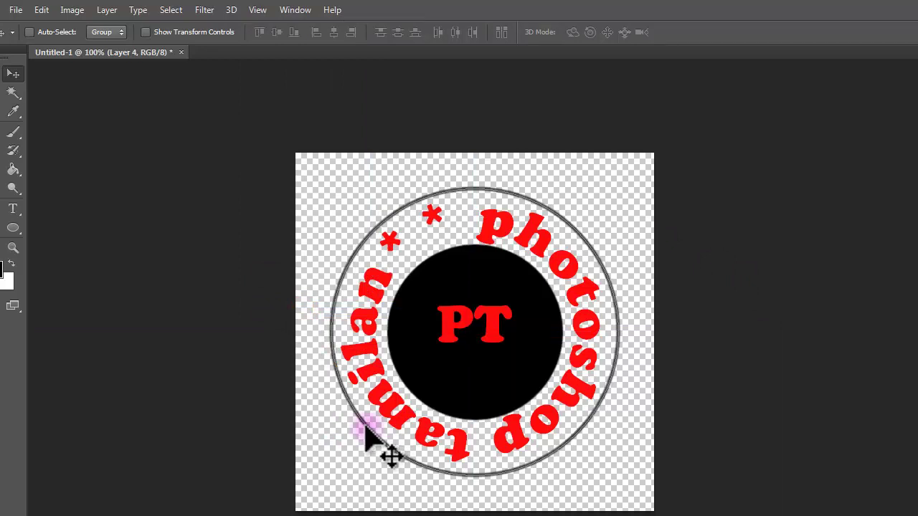
left_click(41, 9)
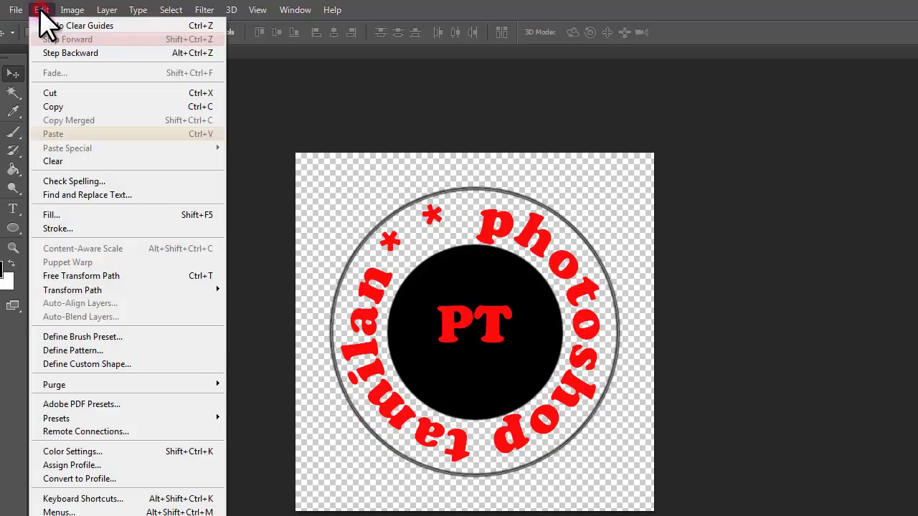
left_click(89, 353)
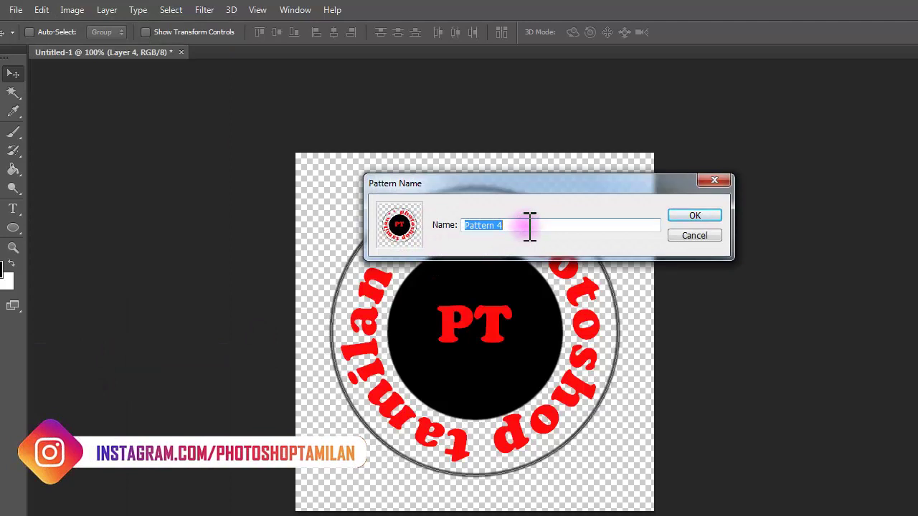
type("stamp")
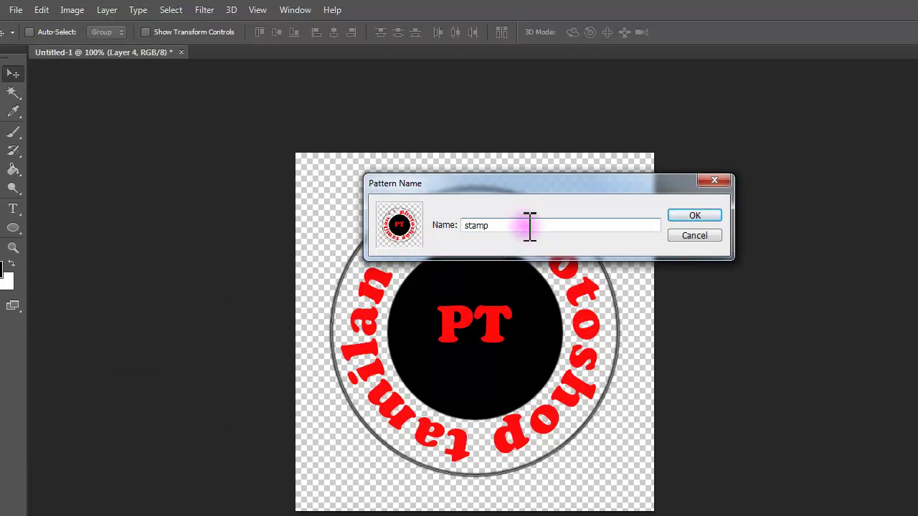
left_click(680, 216)
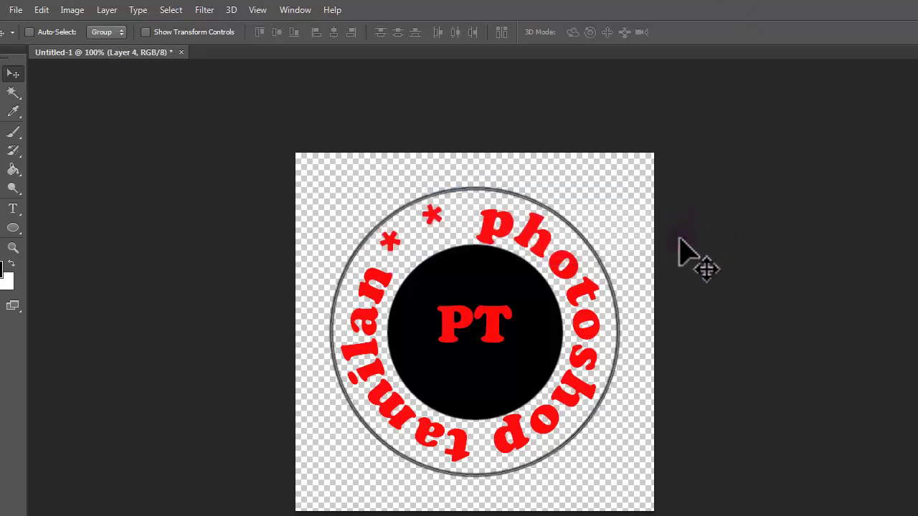
- Create a new 500 × 500 px document with a transparent background
left_click(14, 9)
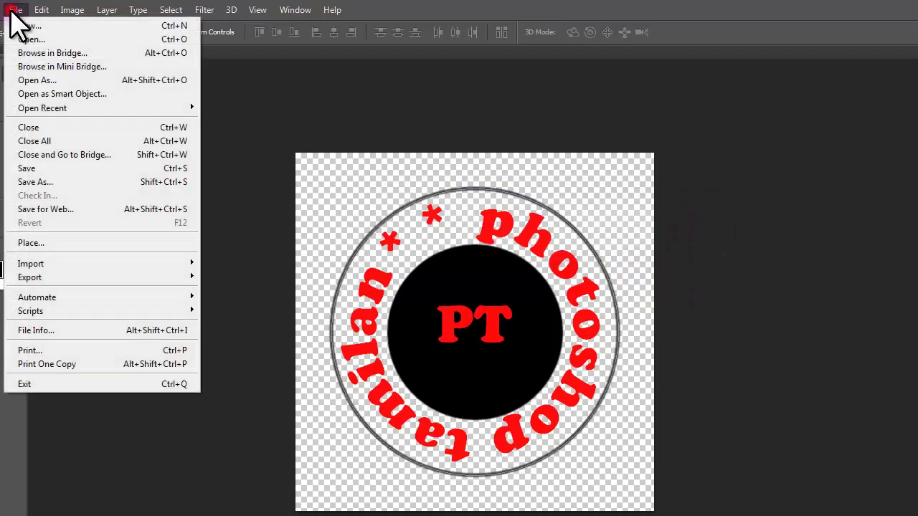
left_click(22, 25)
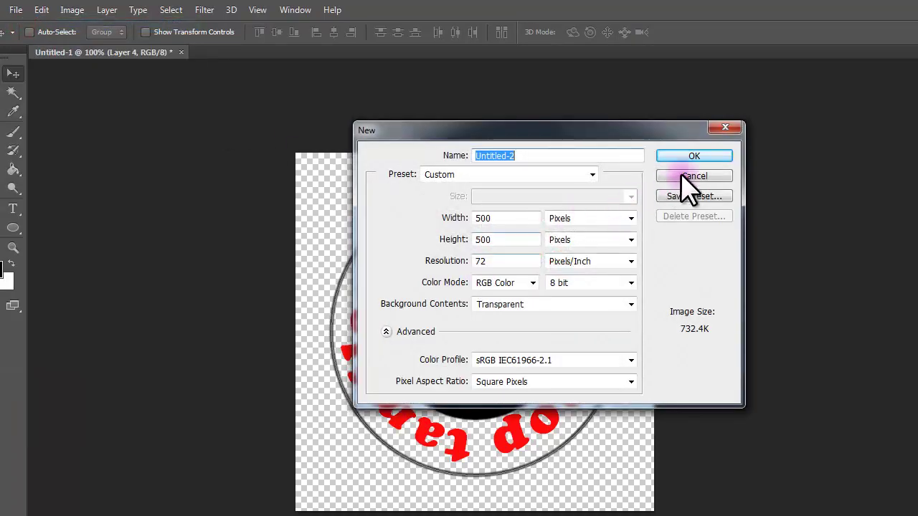
left_click(700, 155)
key("b")
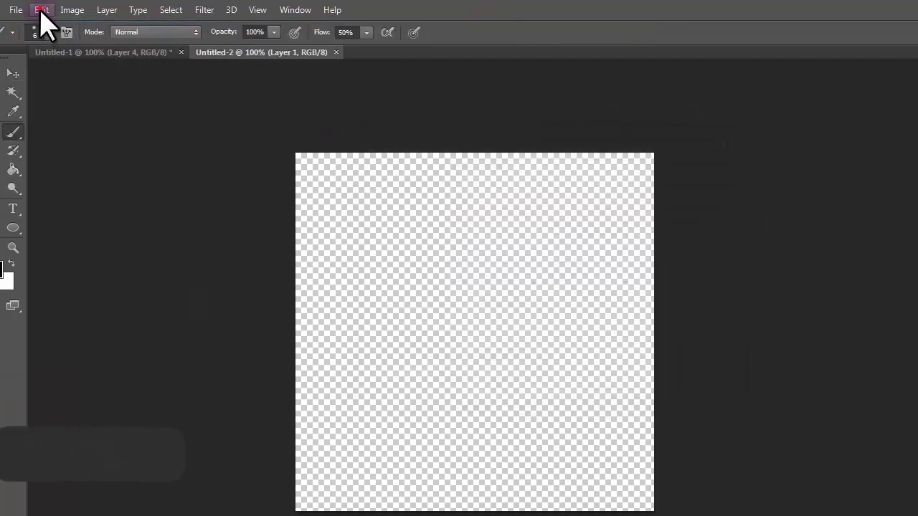
- Fill Untitled-2 using Pattern mode with the newly saved stamp pattern
left_click(41, 10)
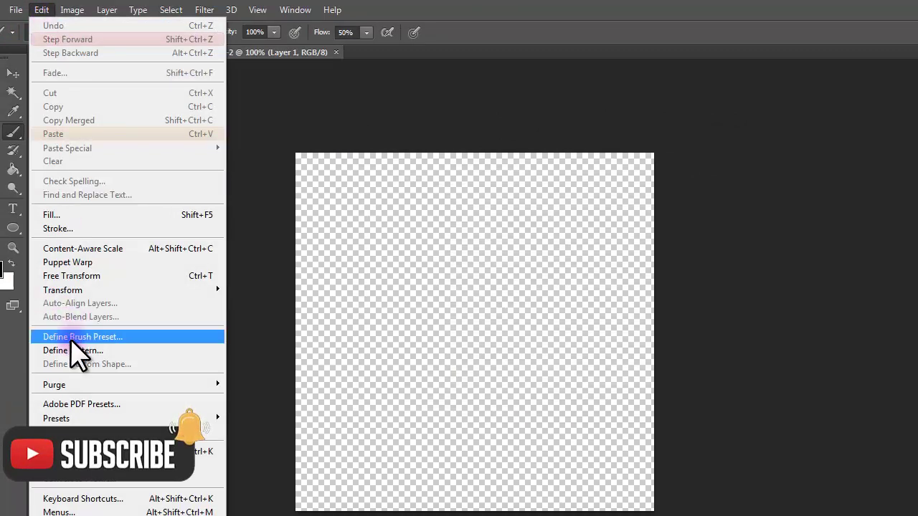
left_click(71, 215)
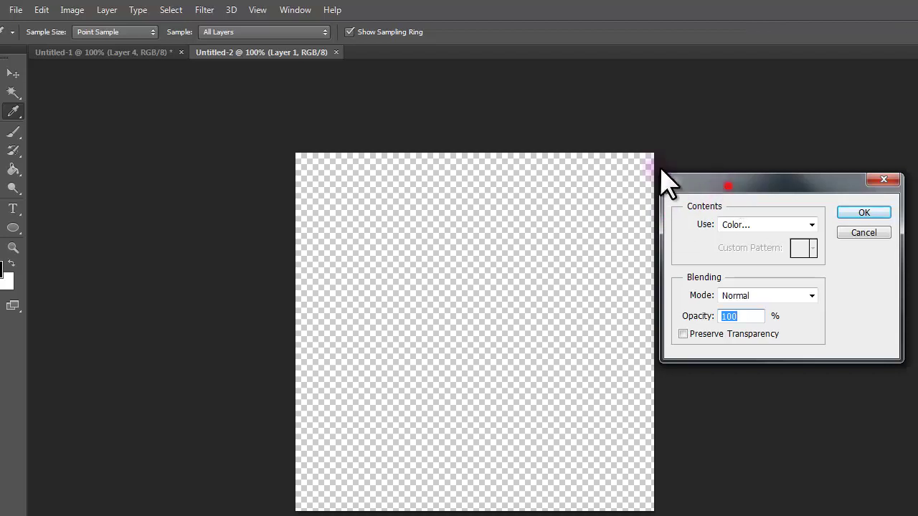
left_click_drag(667, 180, 594, 162)
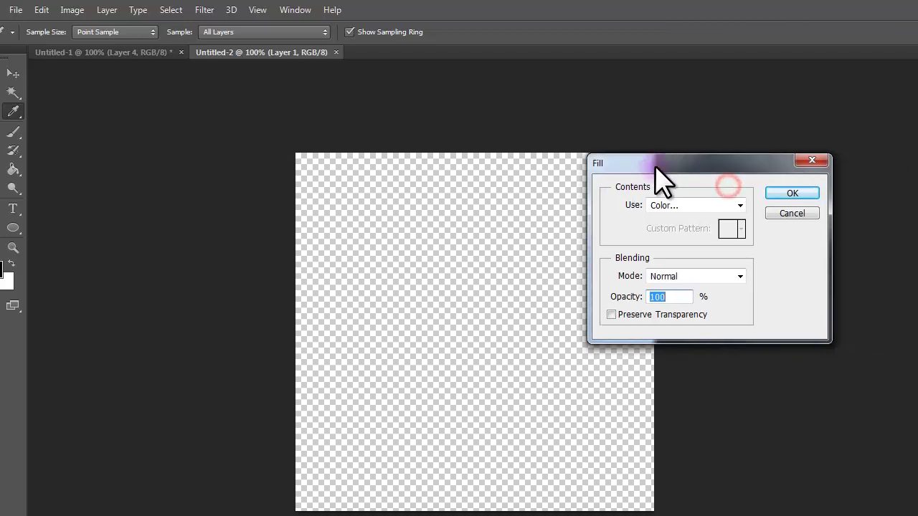
left_click(739, 206)
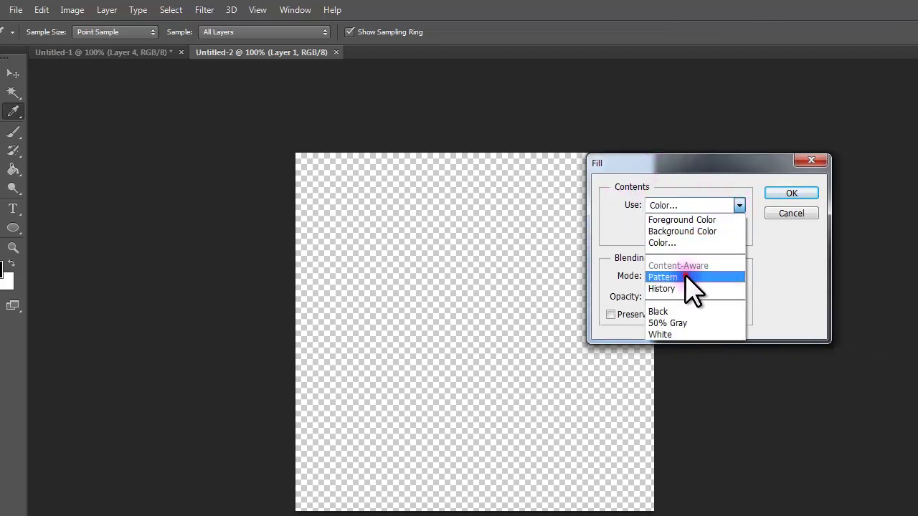
left_click(690, 277)
left_click(740, 228)
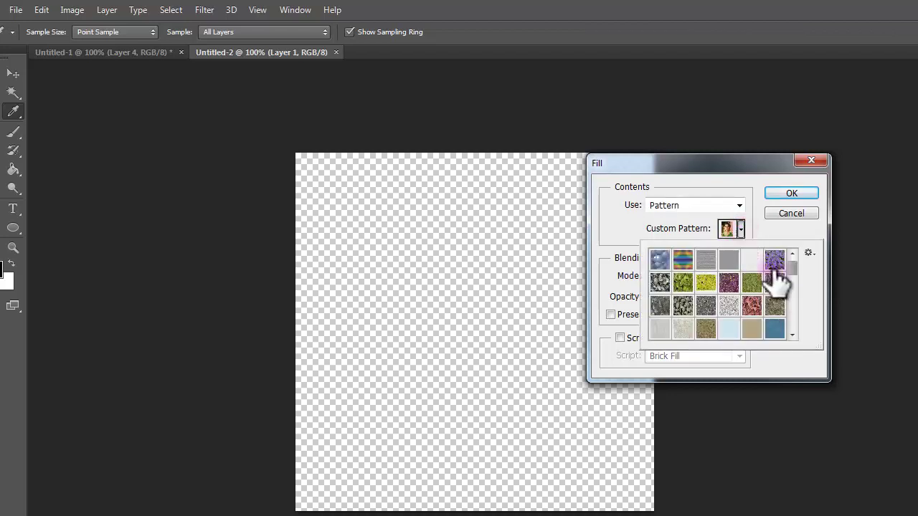
left_click_drag(790, 268, 797, 348)
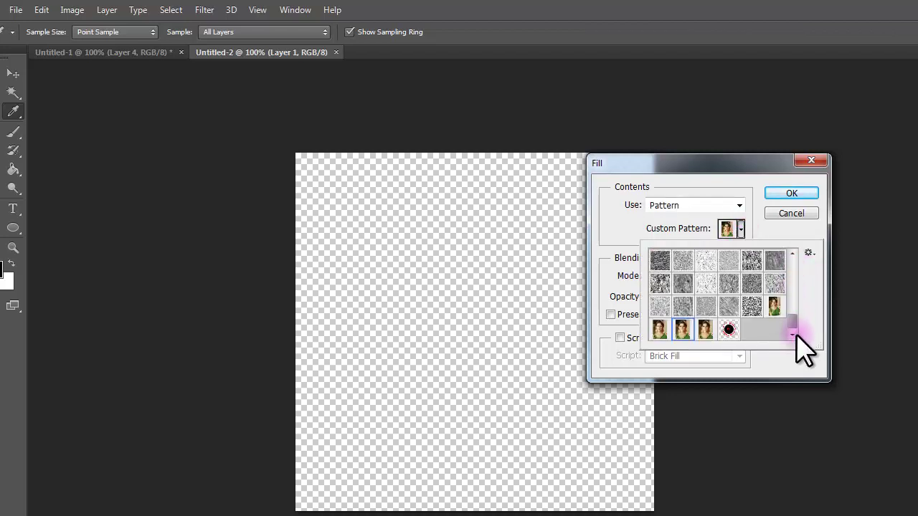
left_click(728, 332)
left_click(793, 193)
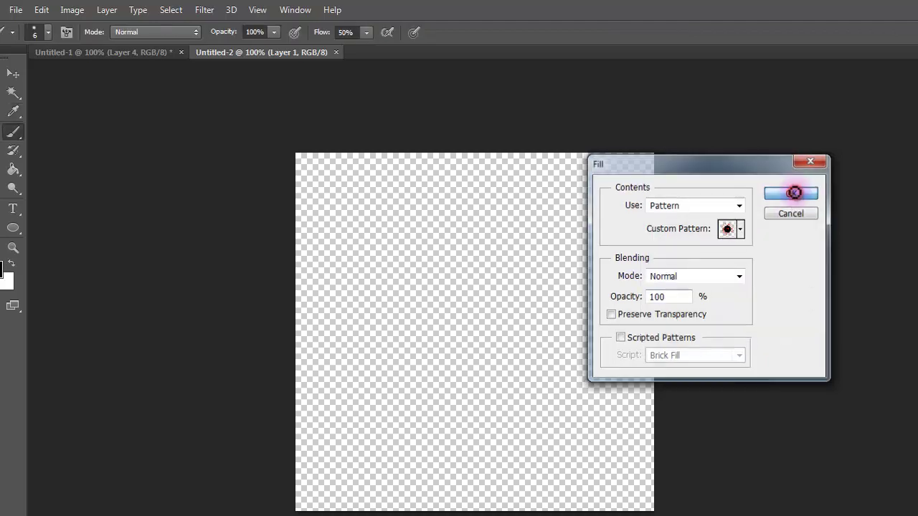